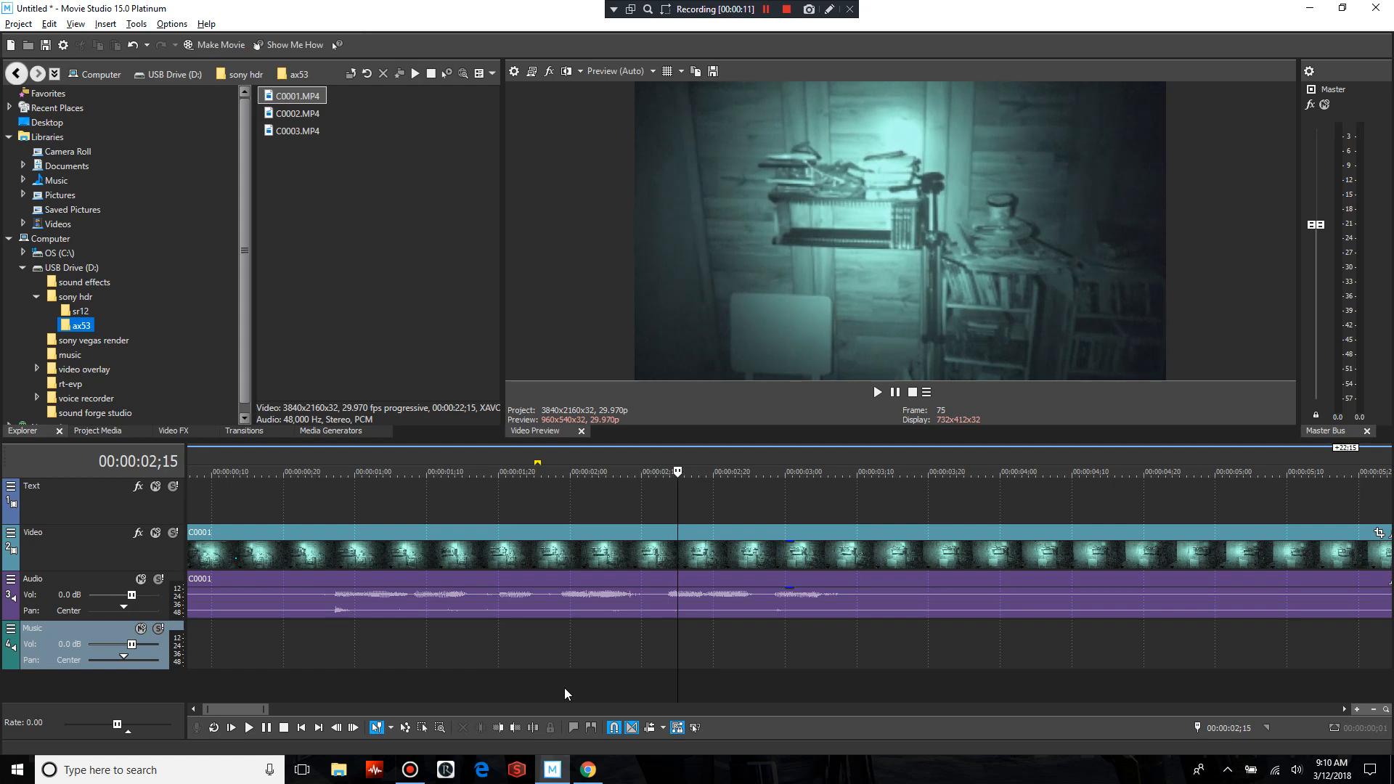
Split the C0001 video and audio clip at 00:00:02;23 and again at 00:00:03;09
key("Right")
key("Right")
key("Right")
key("Right")
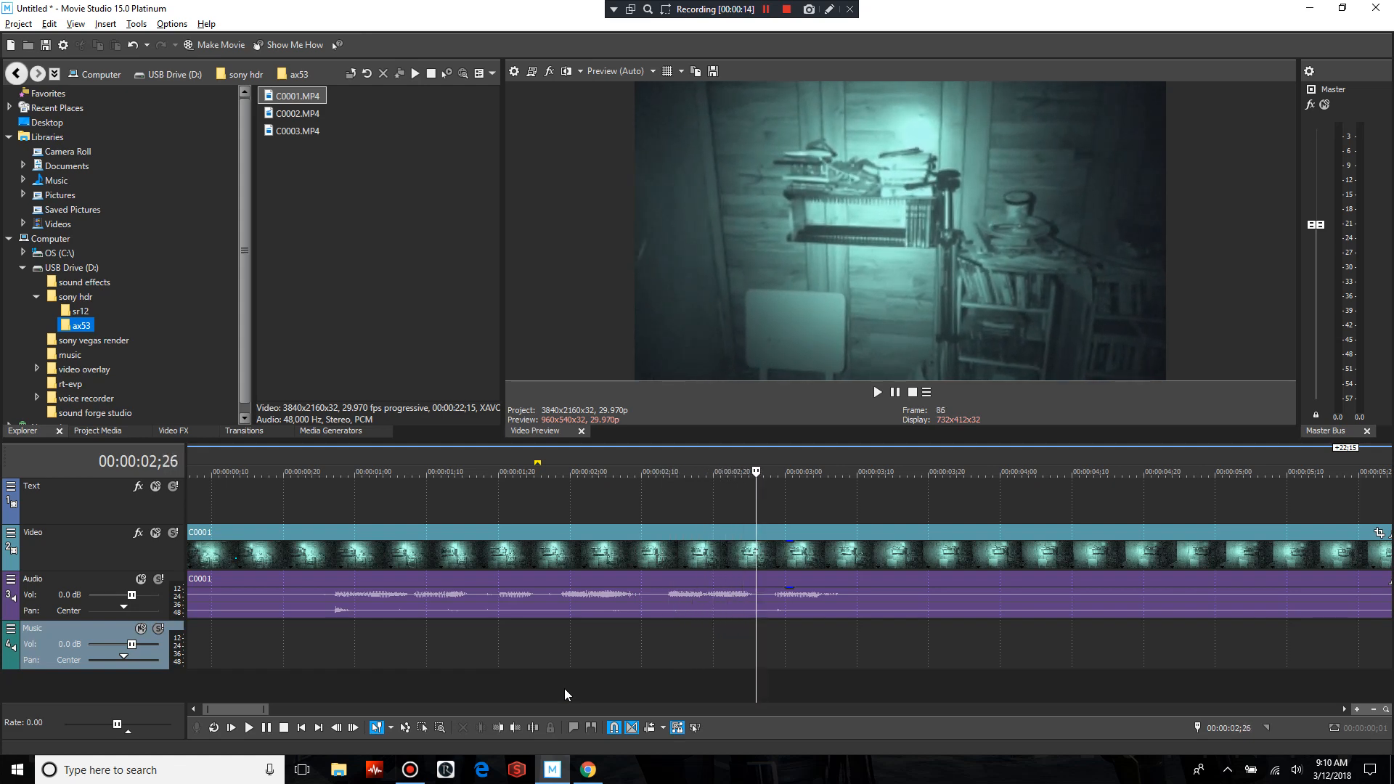
key("Left")
key("Left")
key("Left")
key("Left")
key("Left")
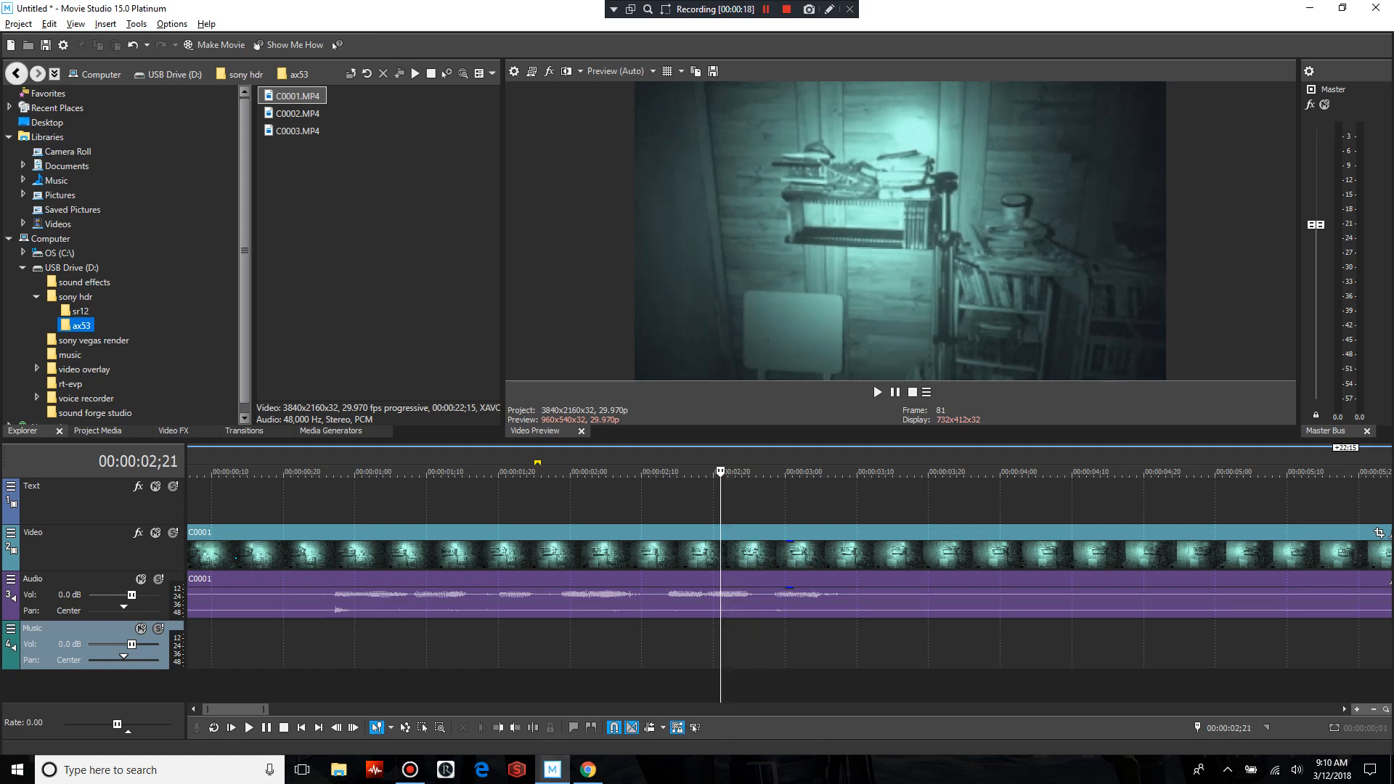
key("Right")
key("Right")
key("Right")
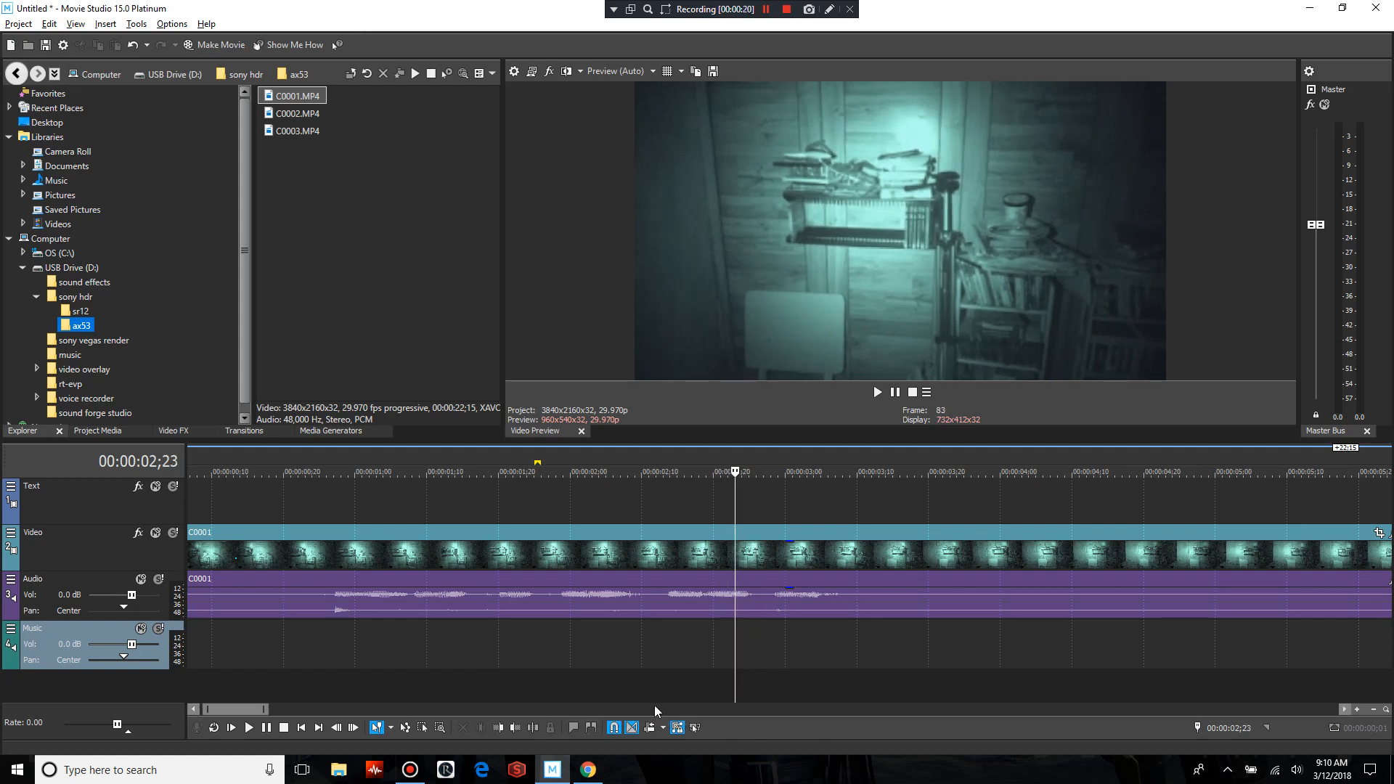
key("Left")
key("s")
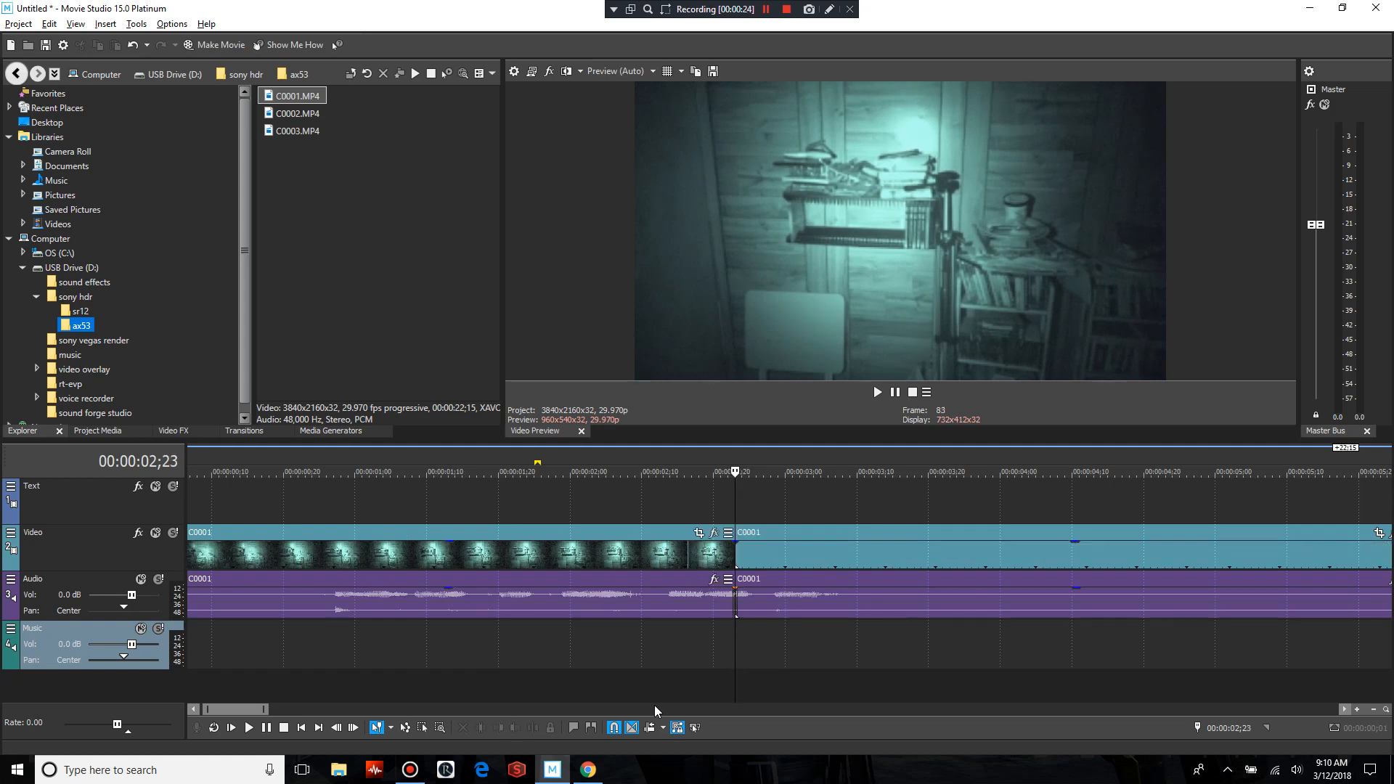
key("space")
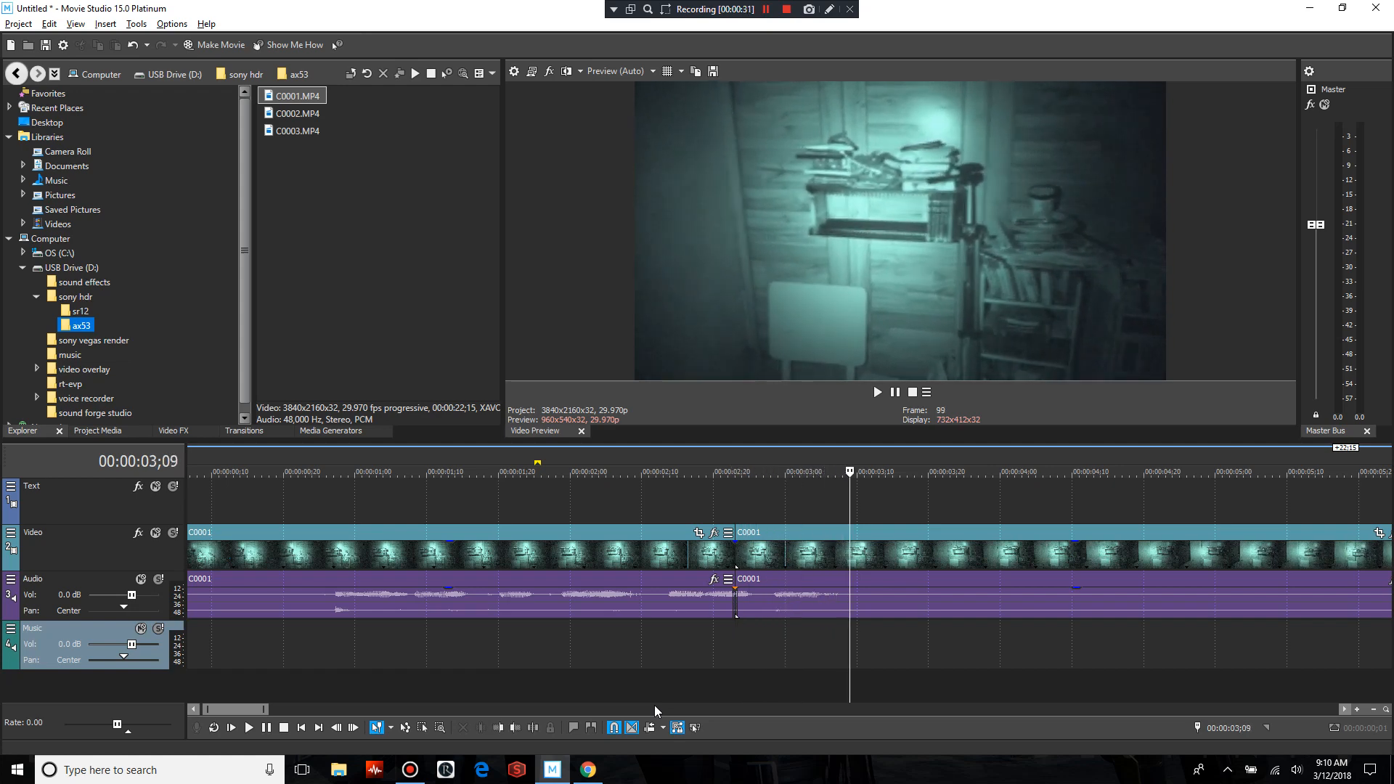
key("s")
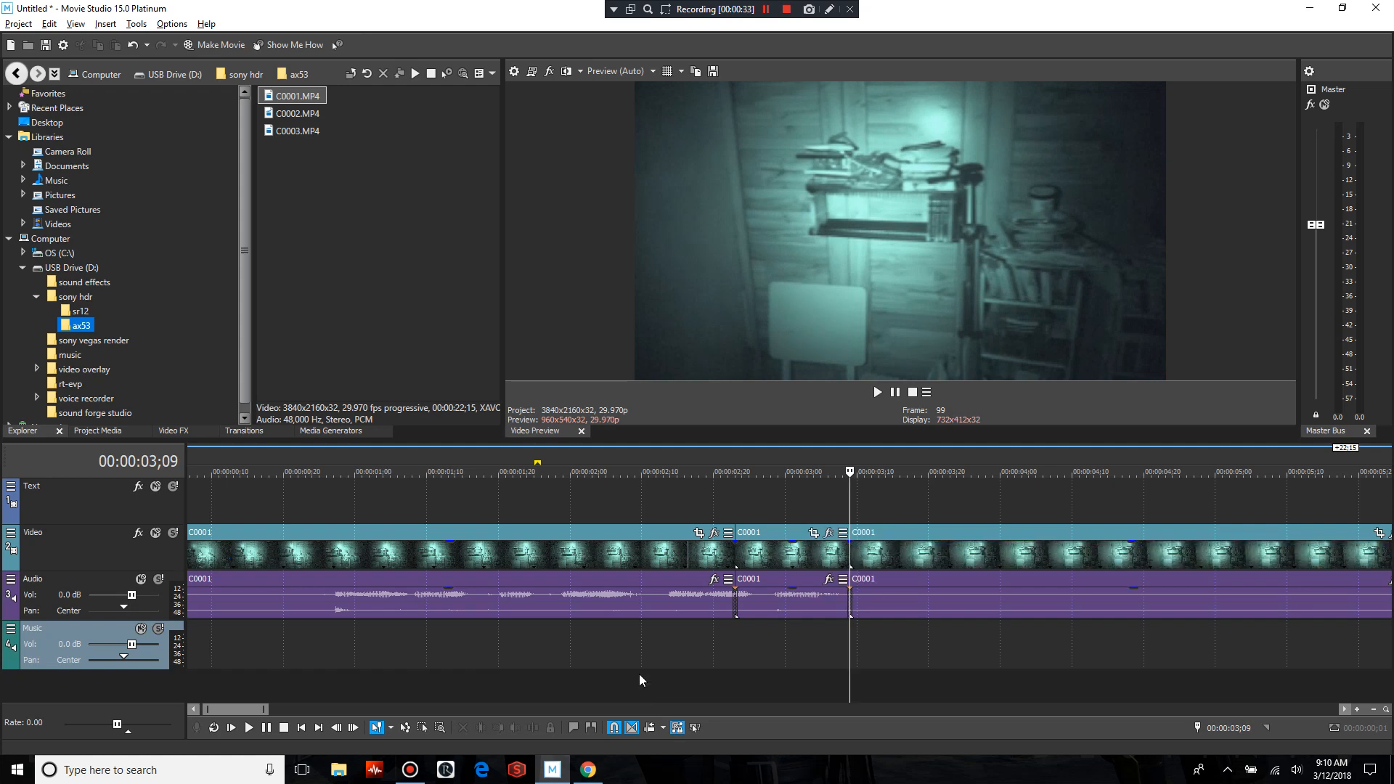
Move the last C0001 piece later by 1;03 to open a gap, and insert a new video track above the Video track
left_click_drag(901, 534, 1137, 563)
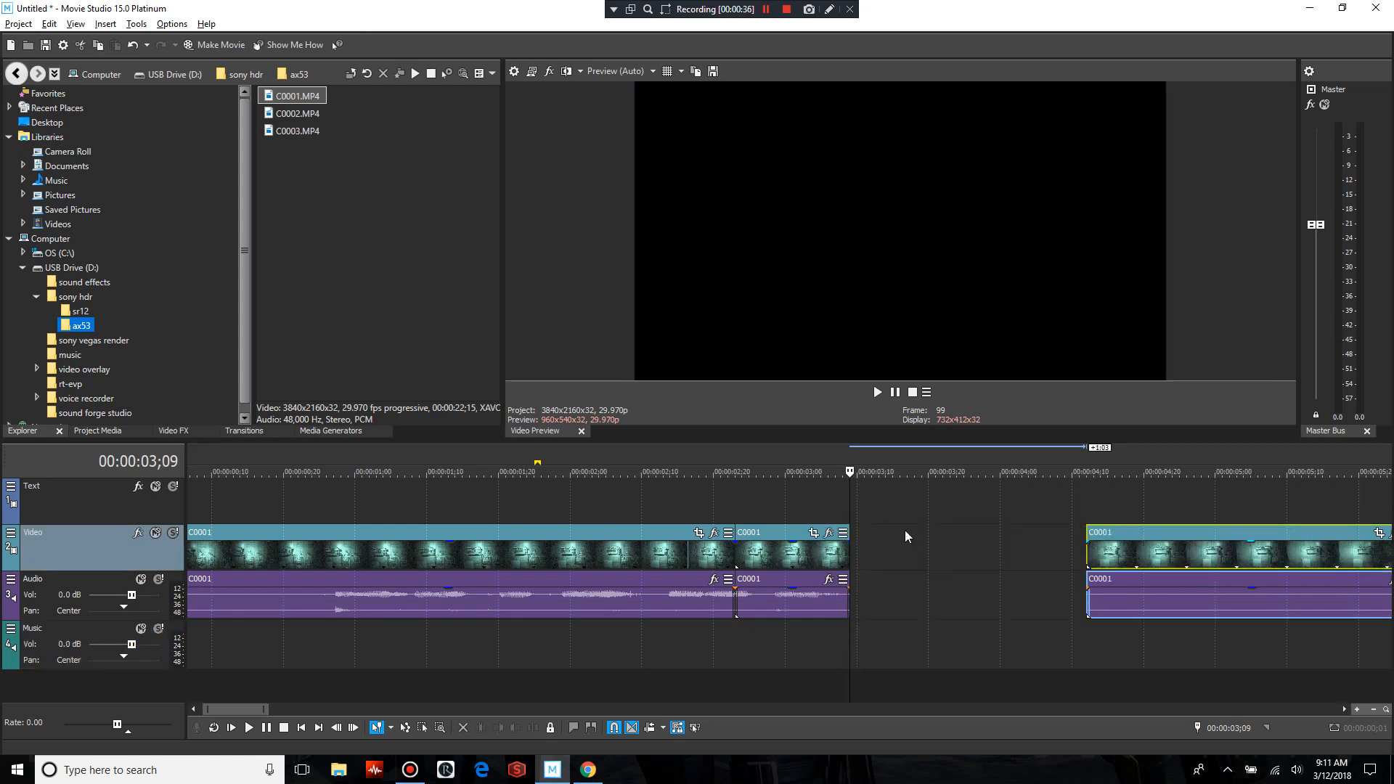
right_click(104, 537)
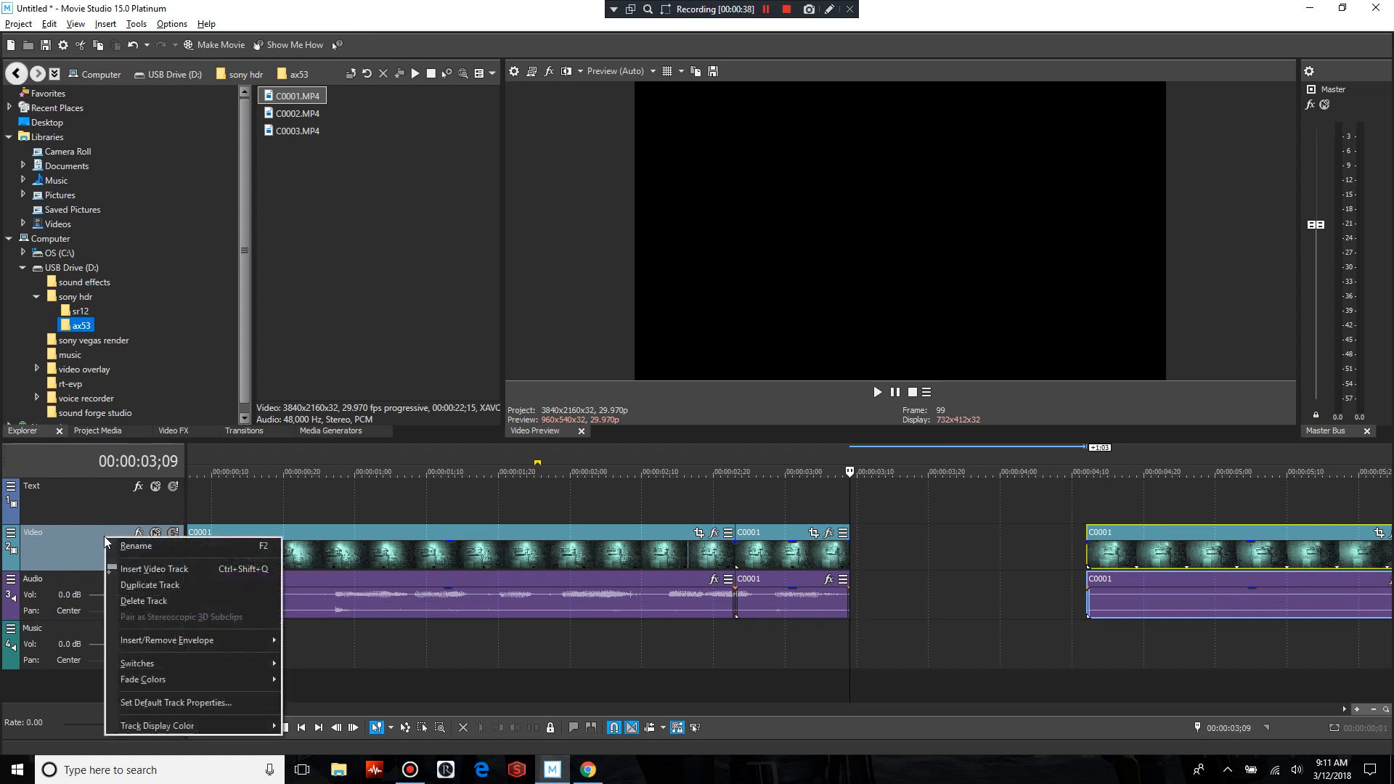
left_click(206, 567)
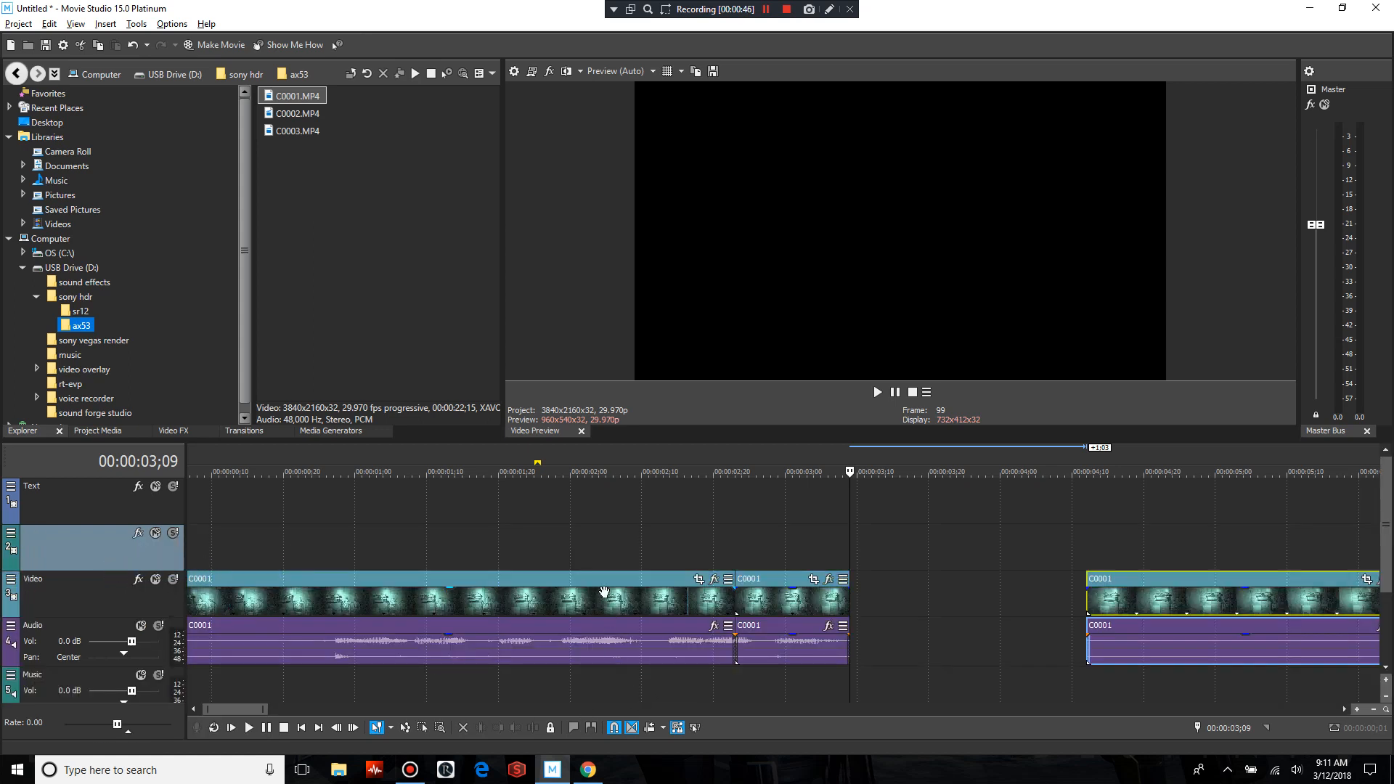
Copy the short middle piece of C0001 and paste it with its audio into the gap at 00:00:03;09
right_click(777, 582)
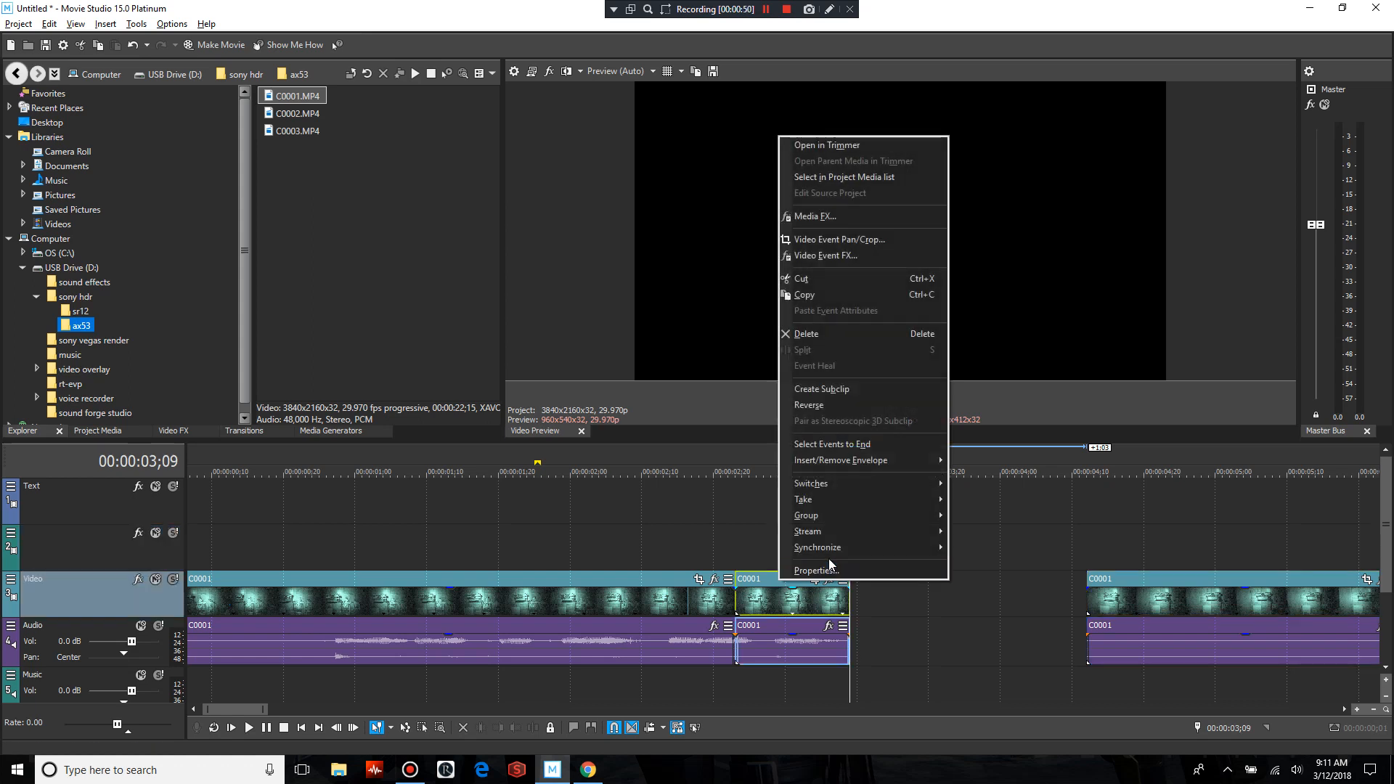
left_click(836, 298)
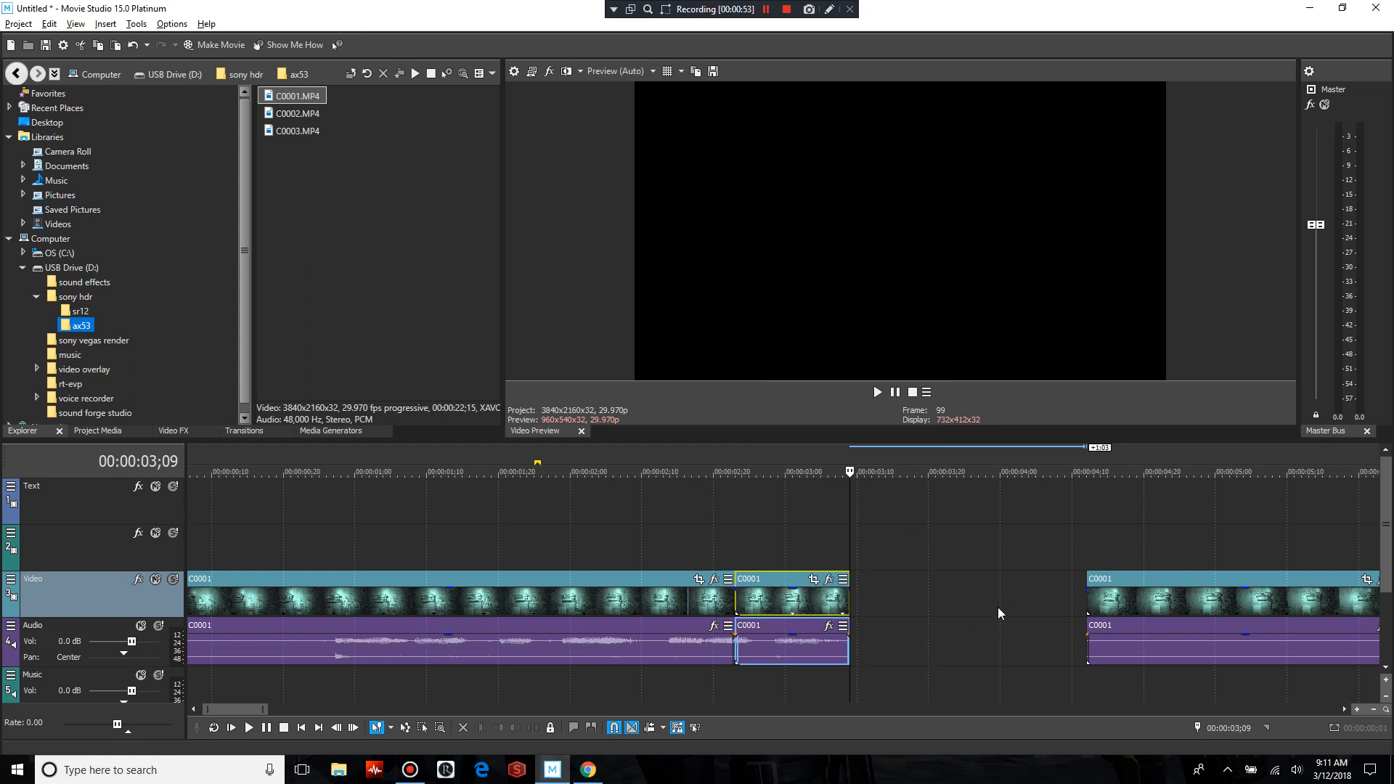
right_click(877, 608)
left_click(908, 370)
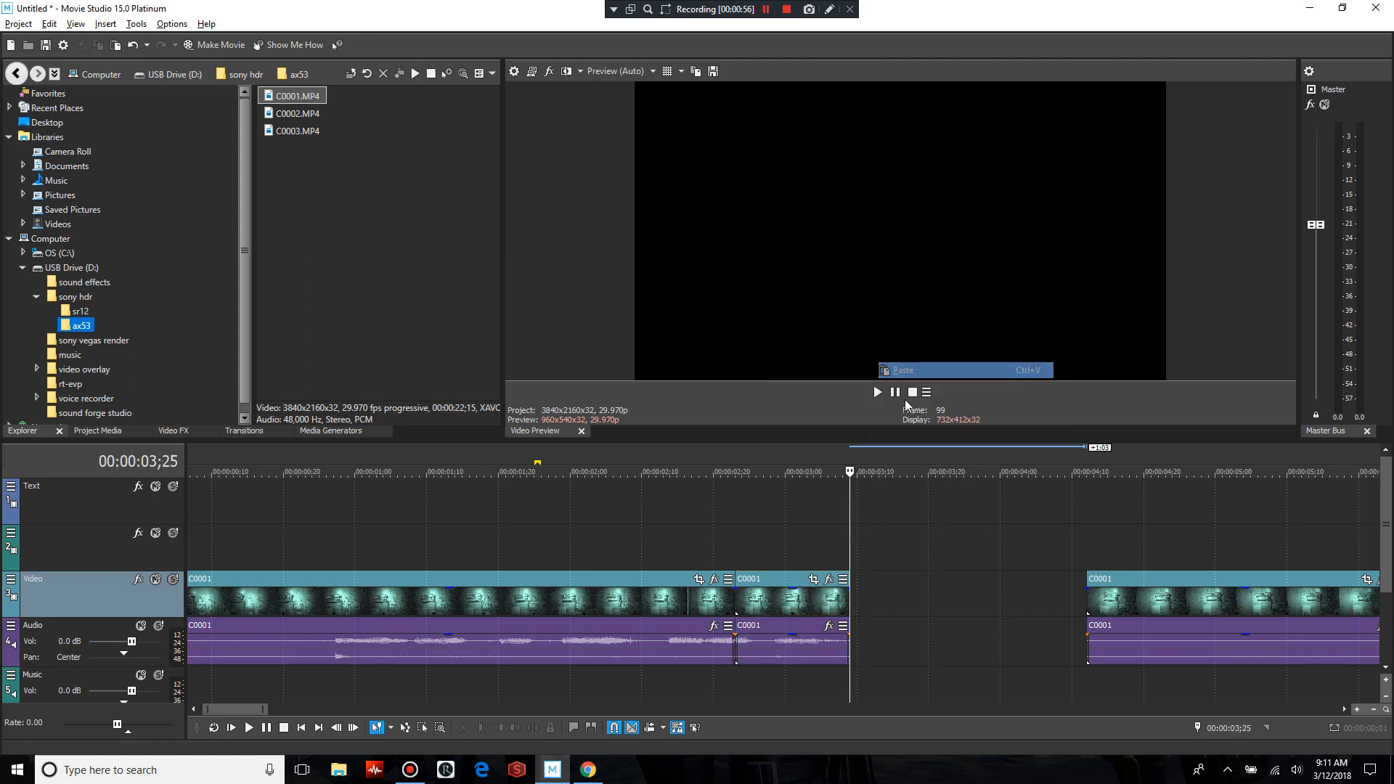
Turn on Ignore Event Grouping and delete only the audio of the pasted piece
left_click(844, 642)
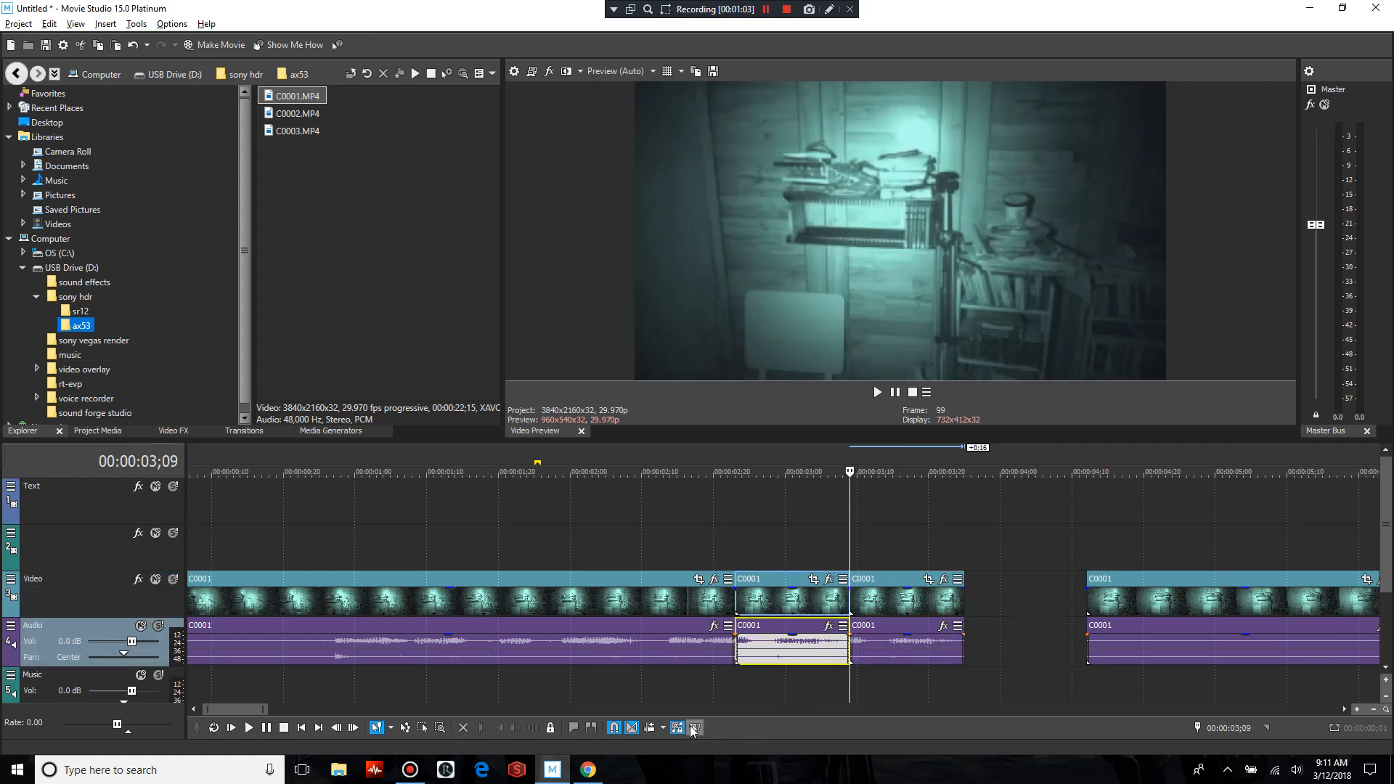
left_click(696, 729)
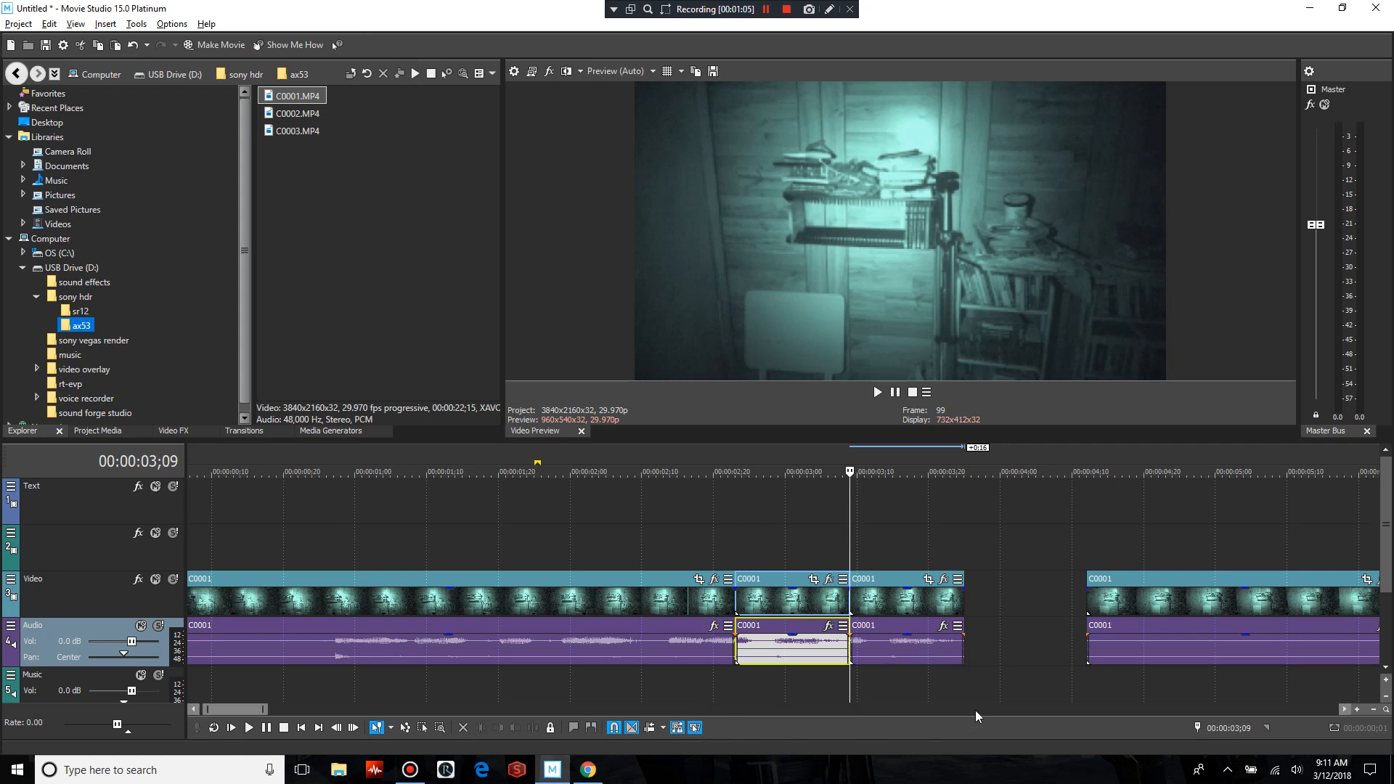
right_click(910, 641)
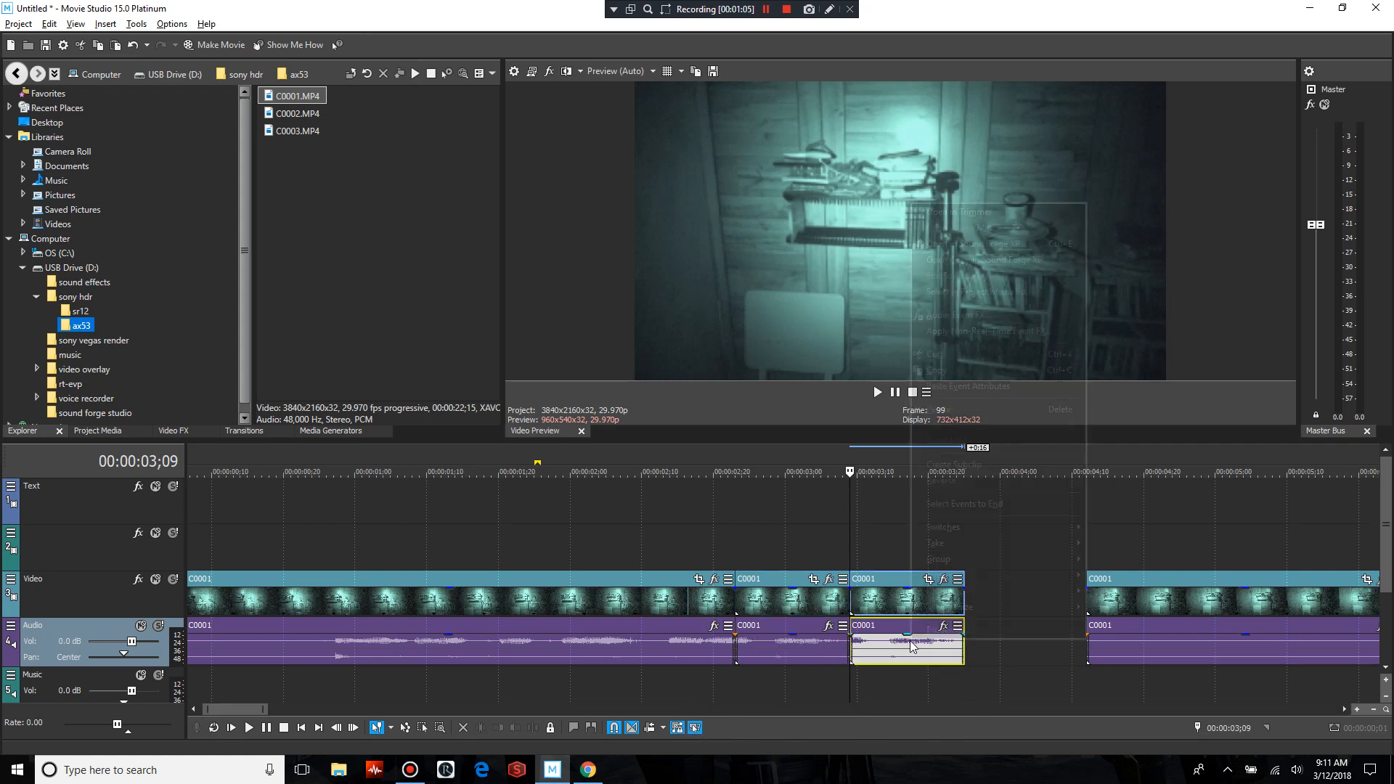
left_click(877, 615)
left_click(891, 557)
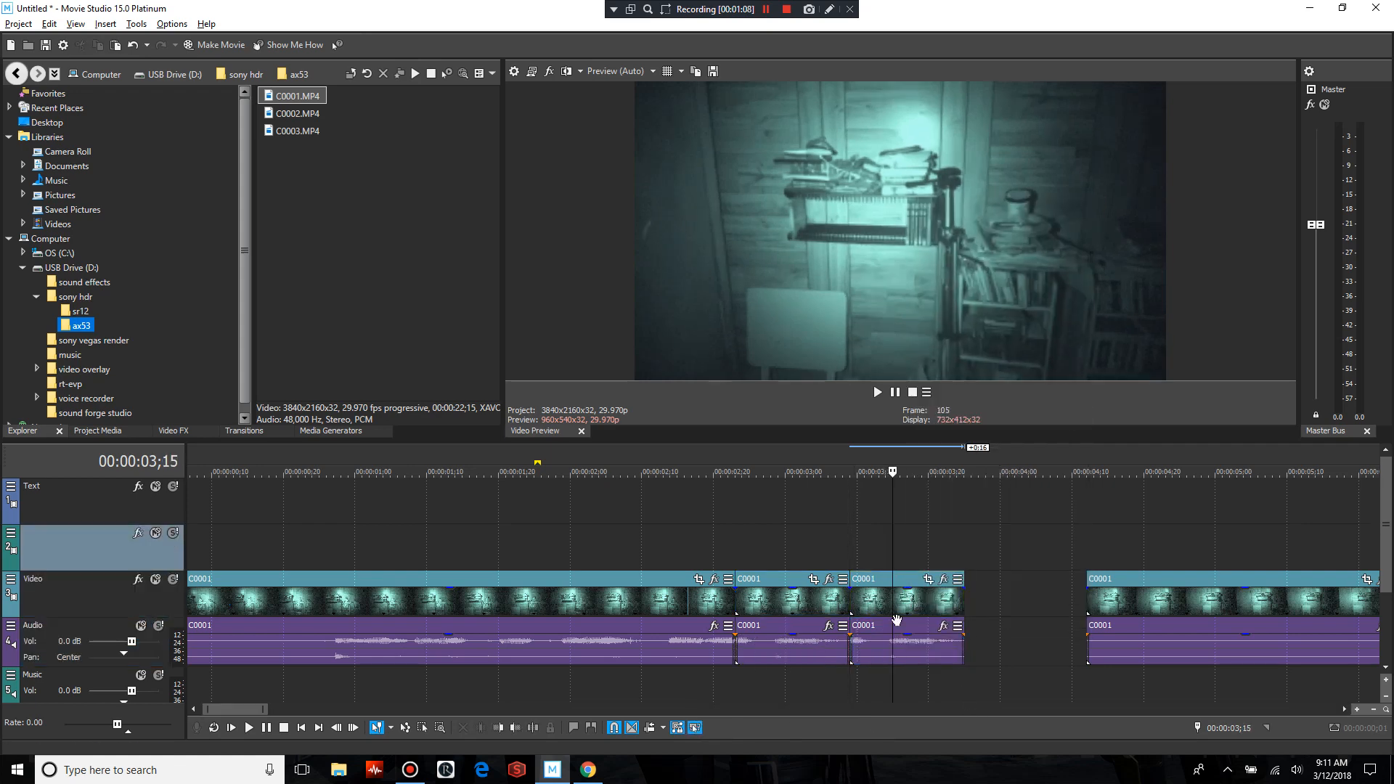
right_click(875, 647)
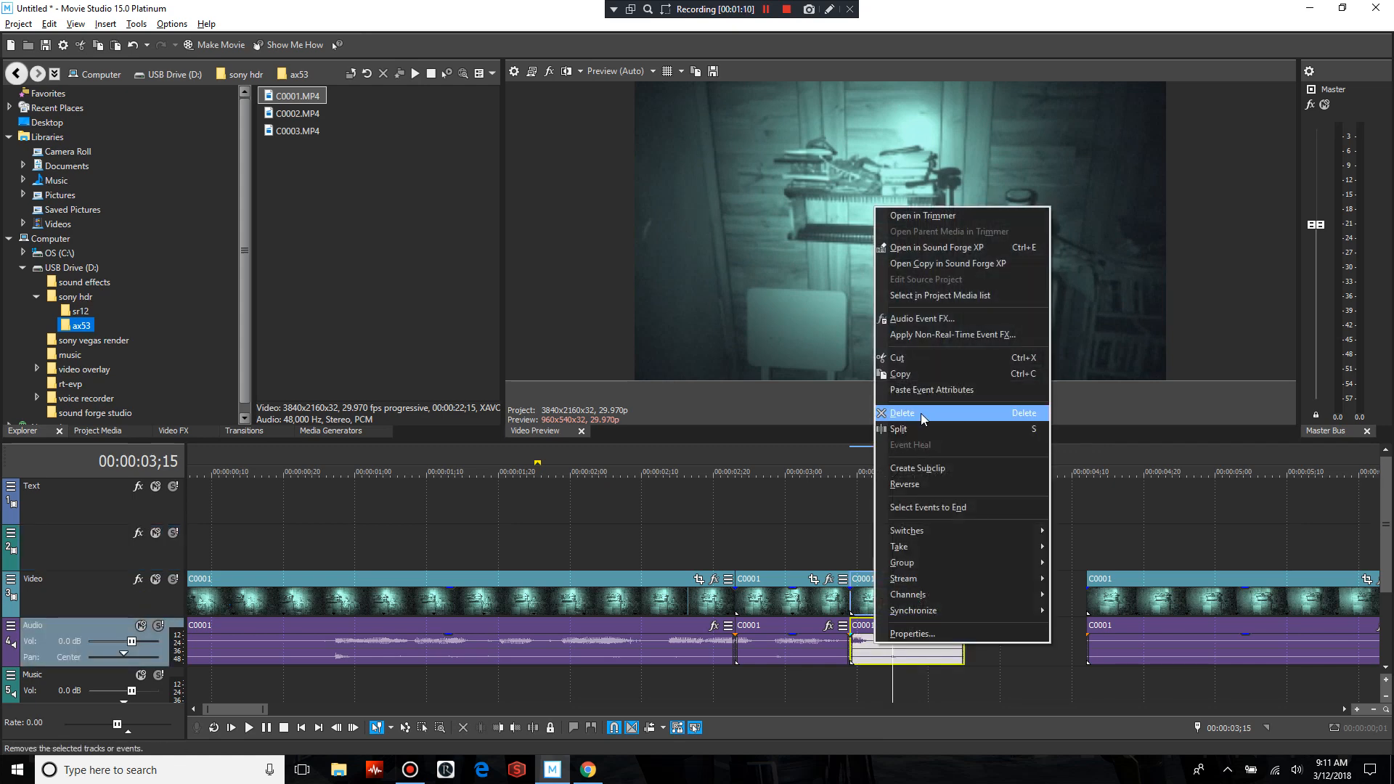
left_click(921, 413)
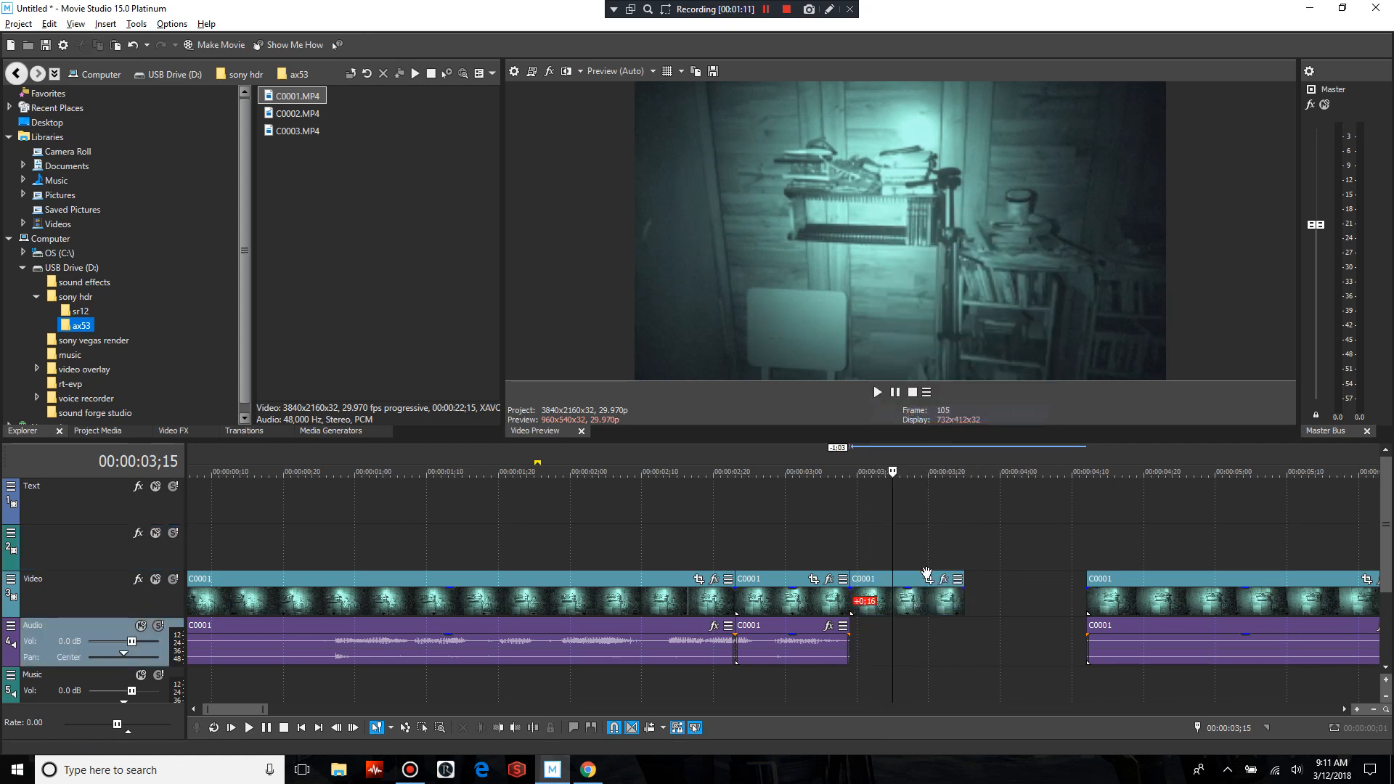
Copy the video-only pasted piece and paste it onto the empty video track at 00:00:03;09, directly above the original
left_click(848, 533)
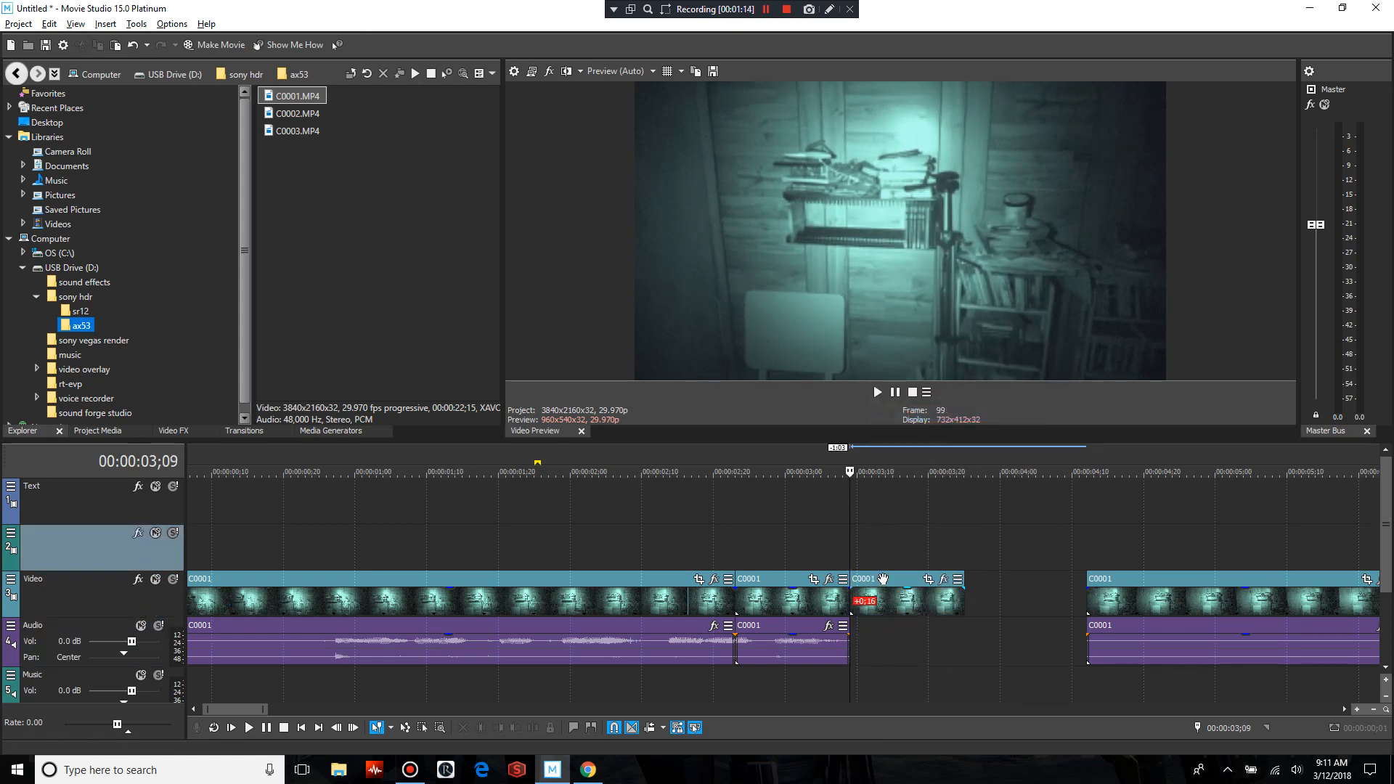
right_click(883, 579)
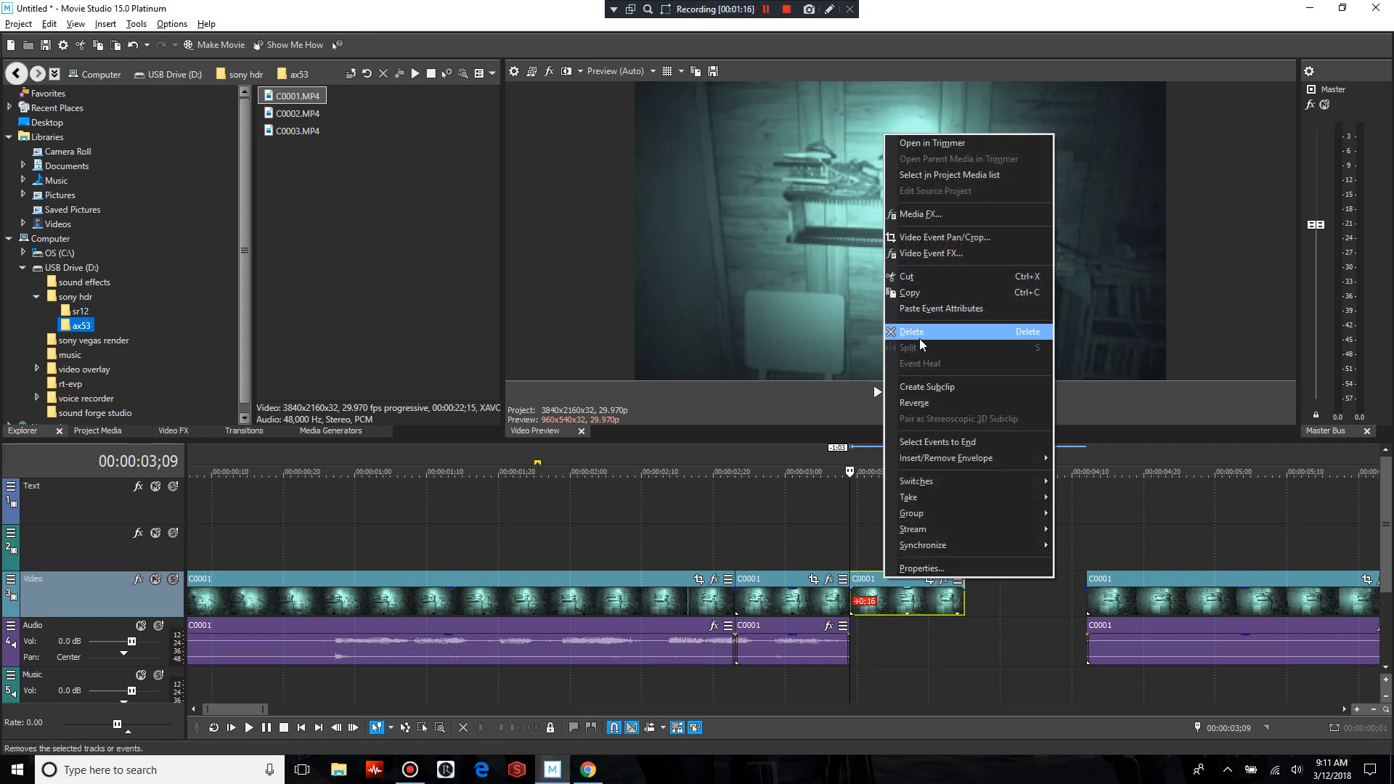
left_click(921, 293)
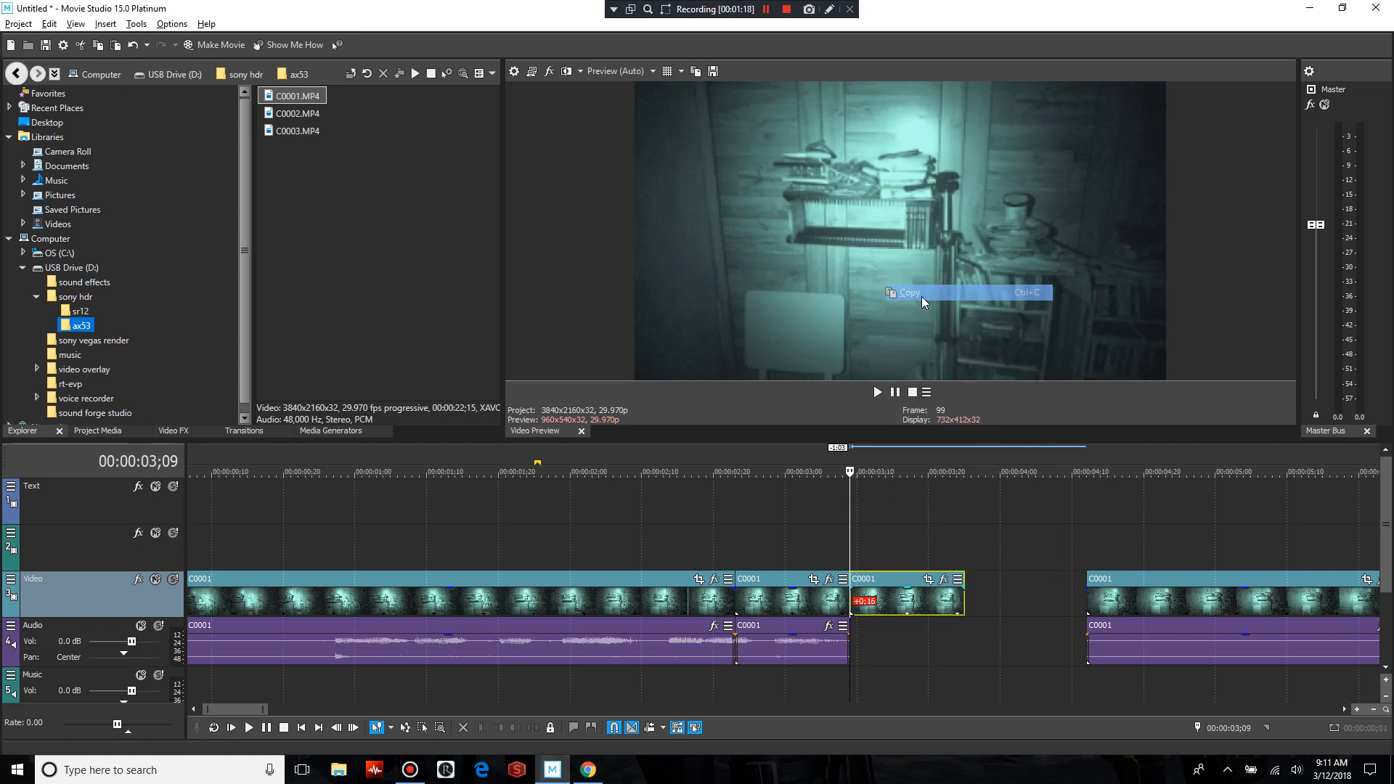
right_click(859, 536)
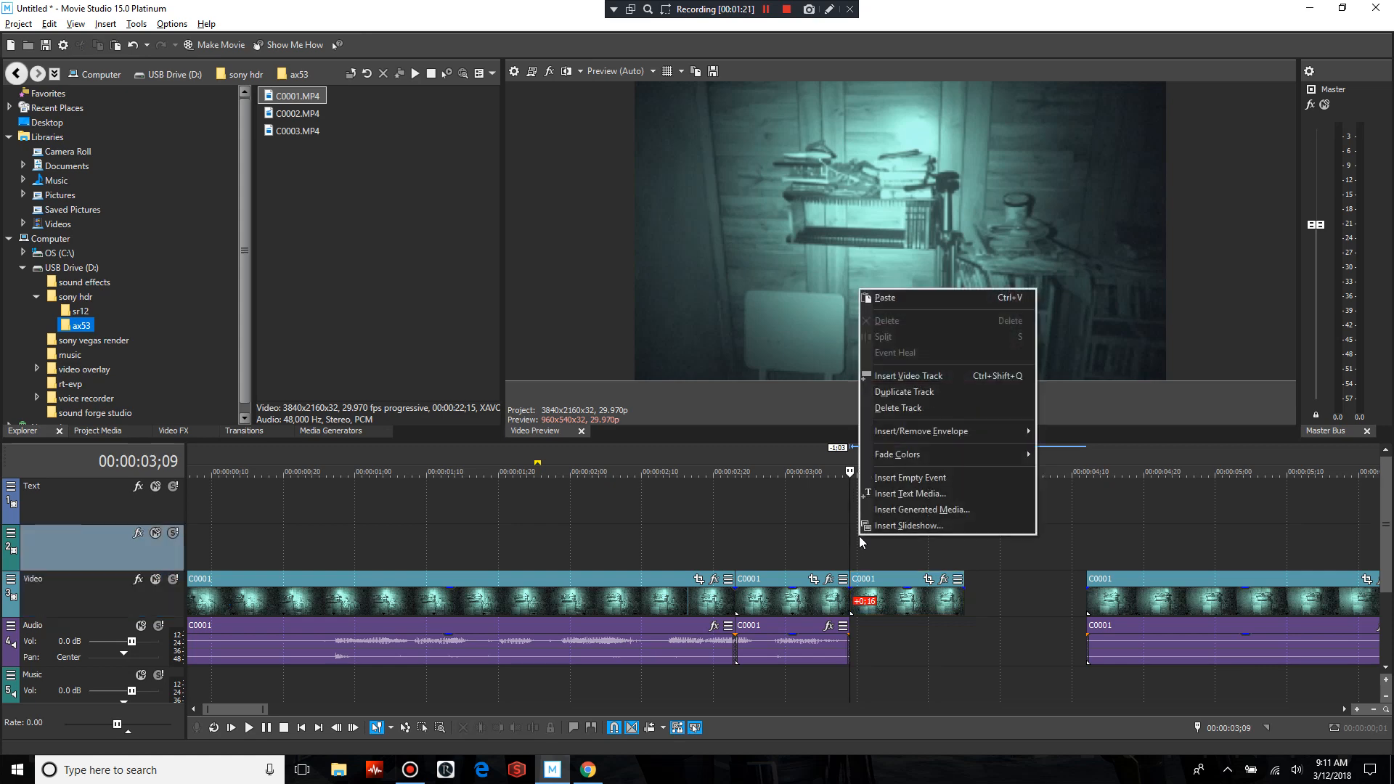
left_click(887, 299)
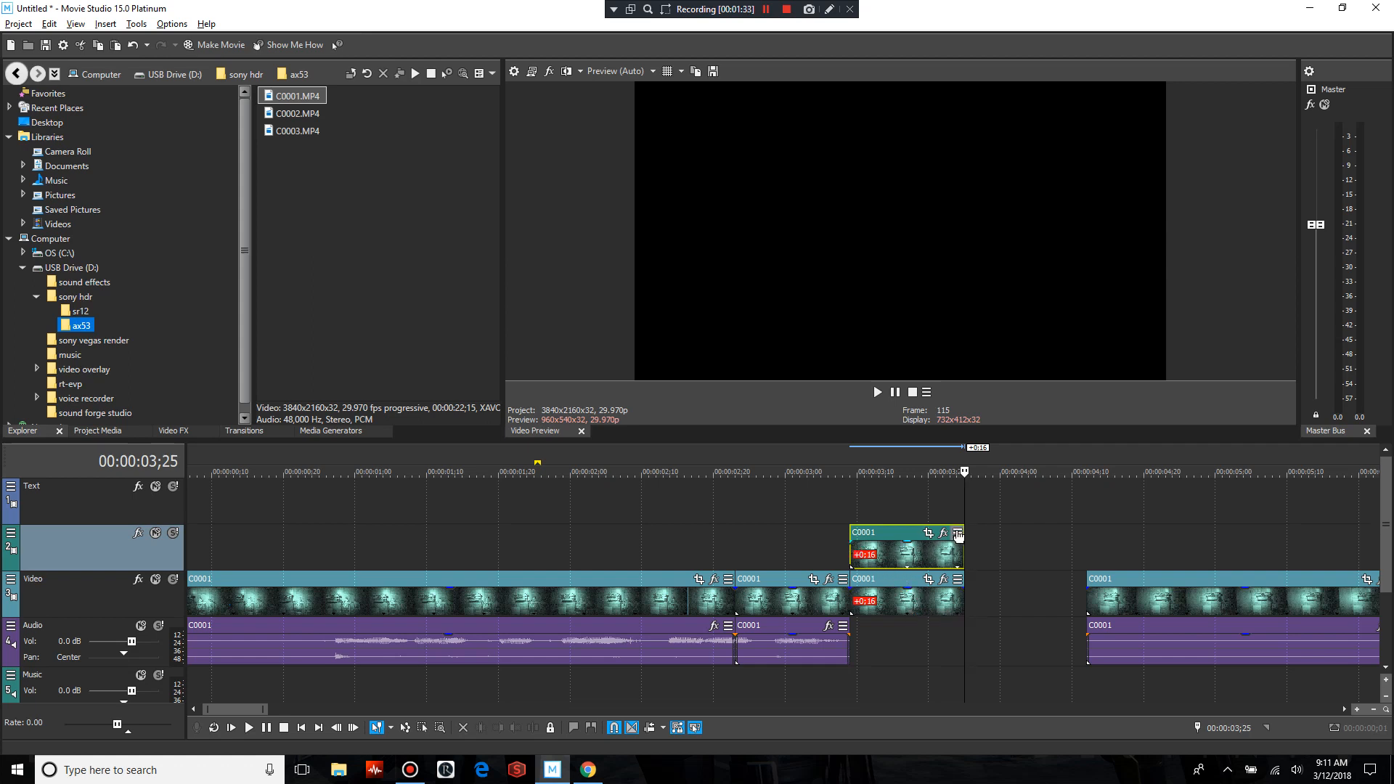
Extend the ends of both stacked video pieces by 0;15, to about 00:00:04;10, so their footage loops
left_click(852, 552)
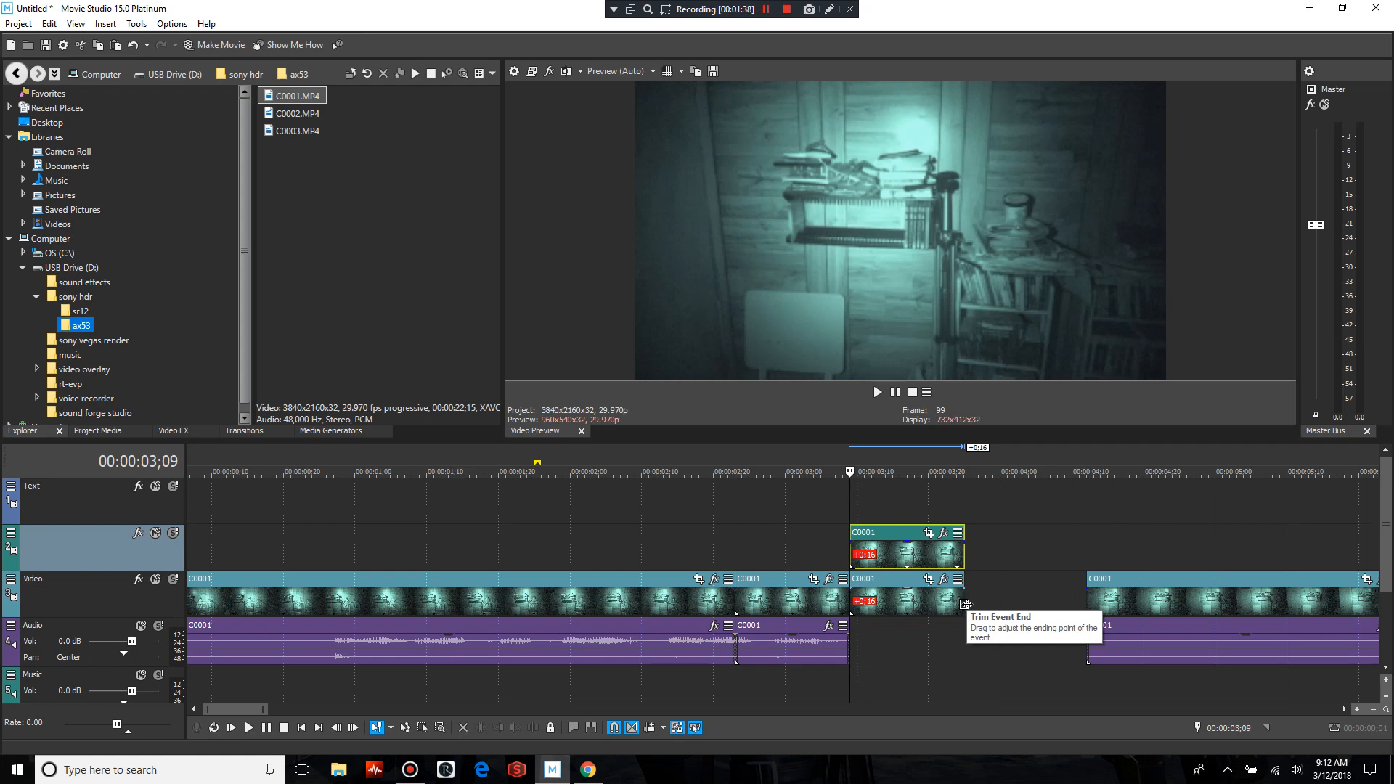
left_click_drag(970, 603, 973, 602)
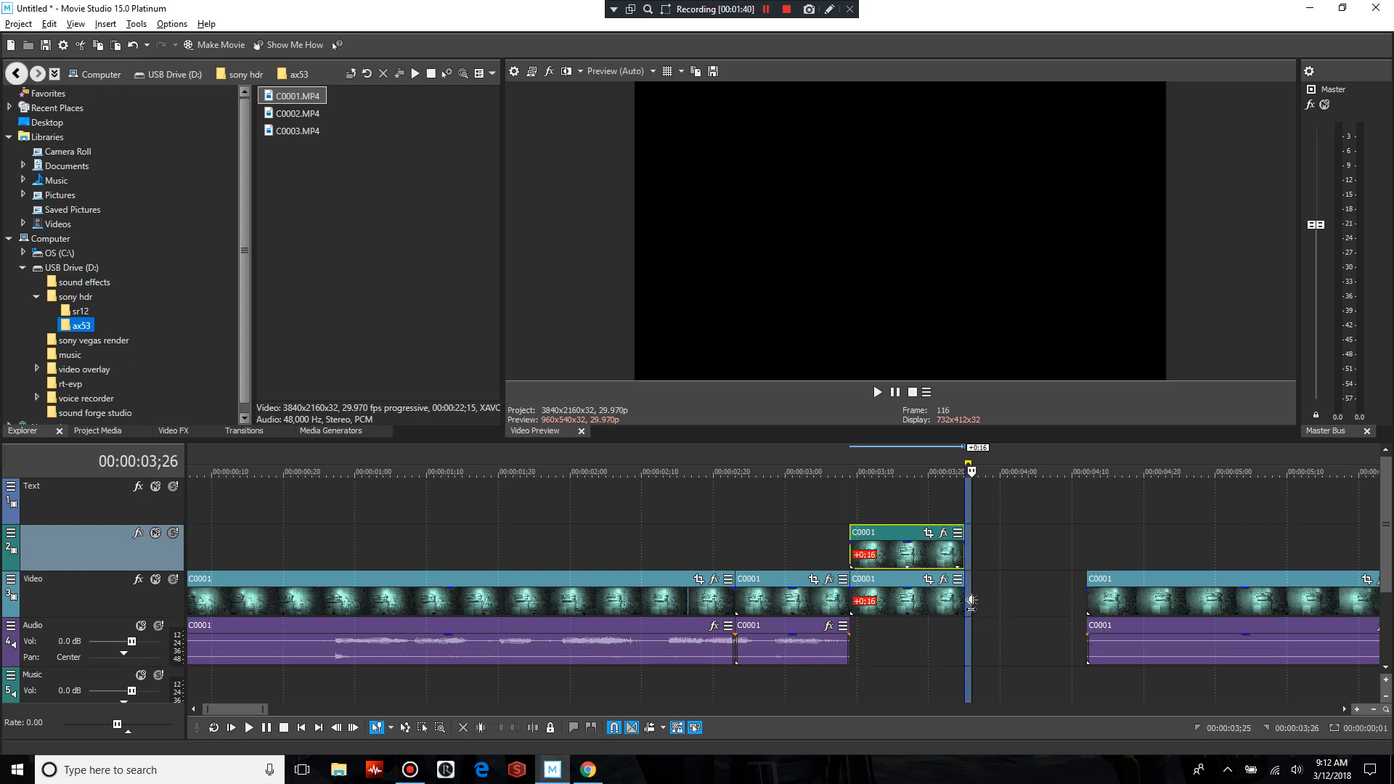
left_click(843, 533)
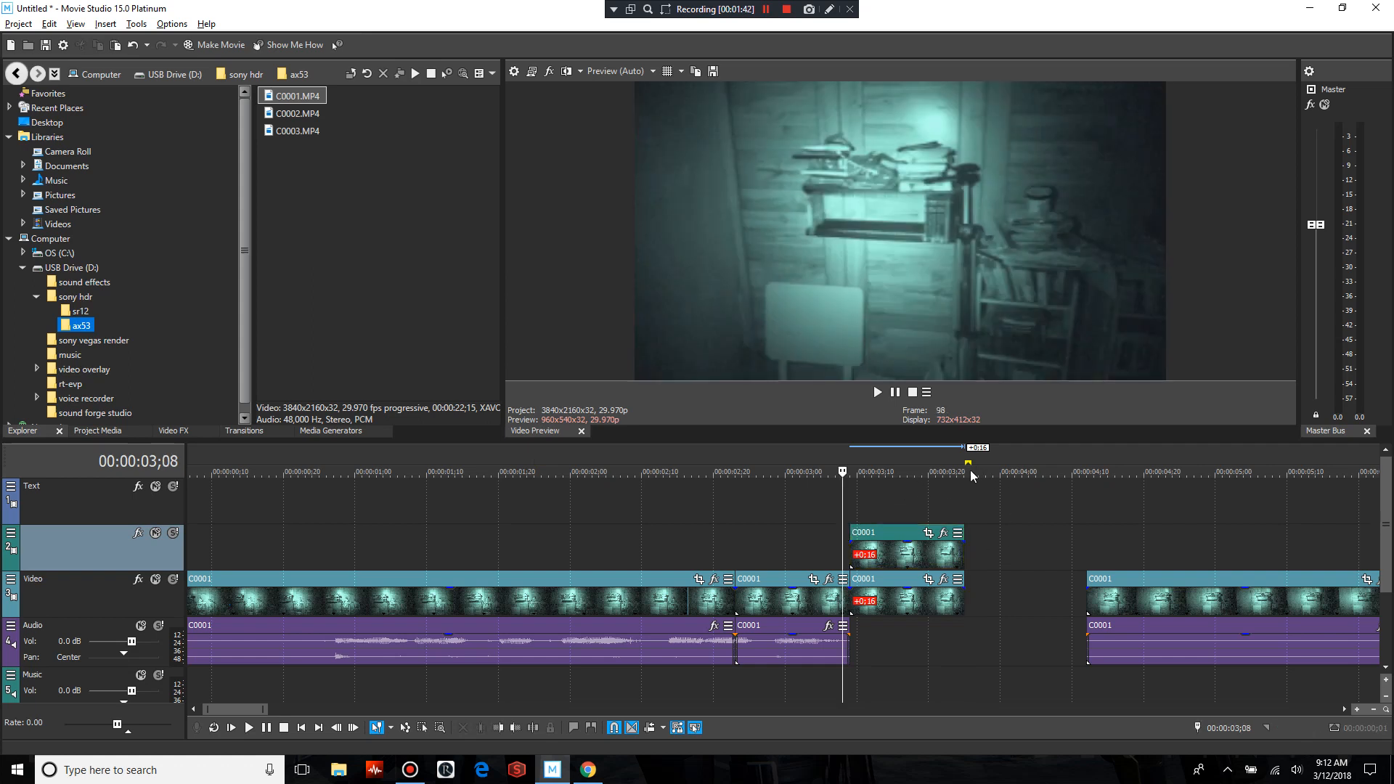
left_click_drag(963, 465, 806, 476)
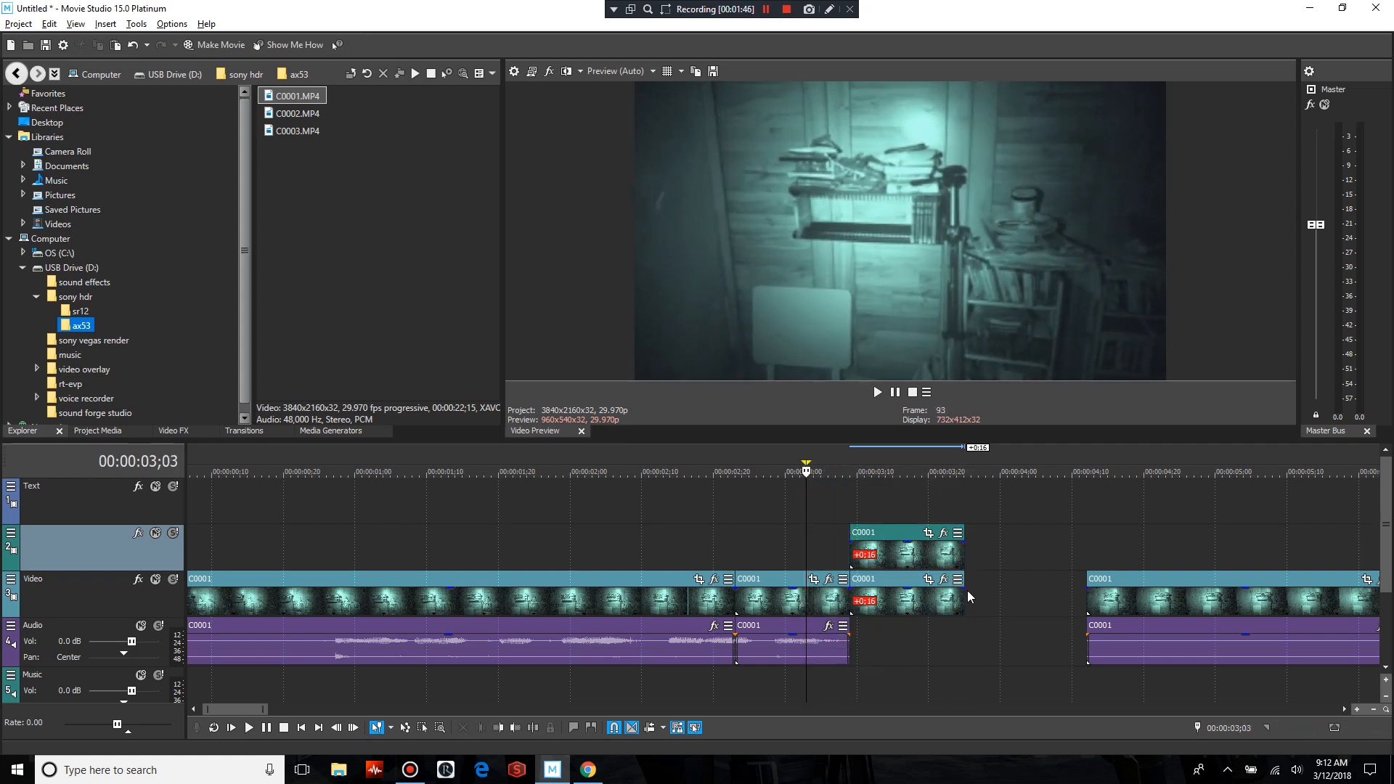
left_click_drag(964, 595, 1063, 608)
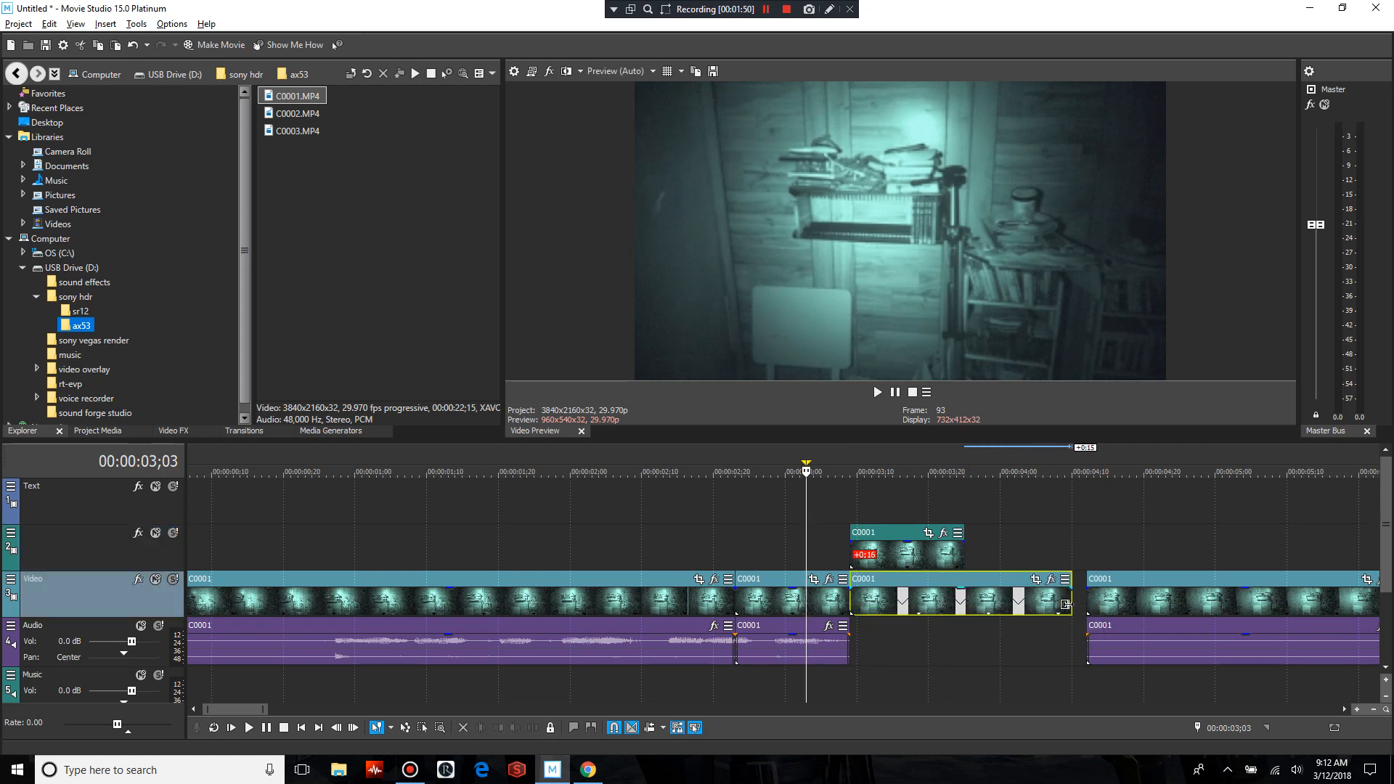
left_click_drag(966, 557, 1072, 561)
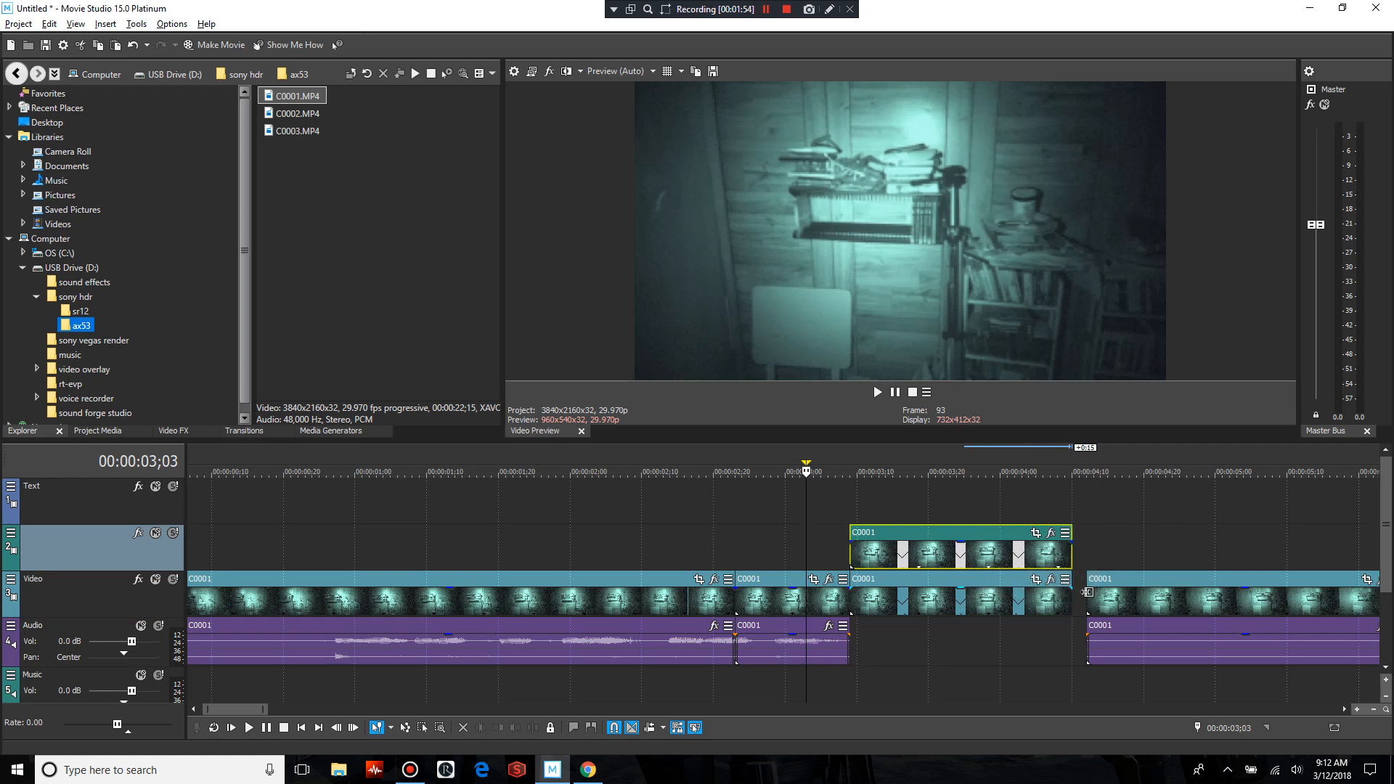
Play back the looped section from just before the stacked pieces to review it
left_click(828, 531)
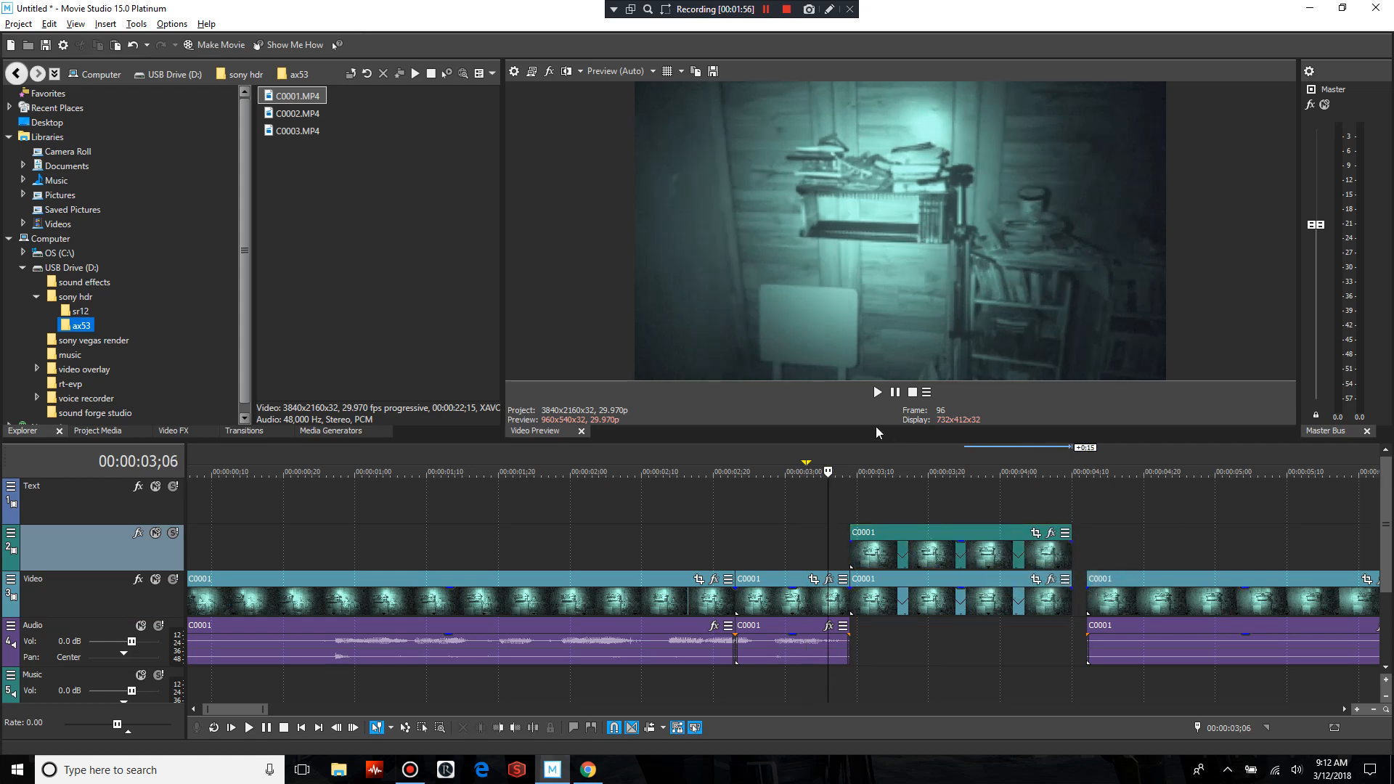
left_click(896, 392)
left_click(895, 392)
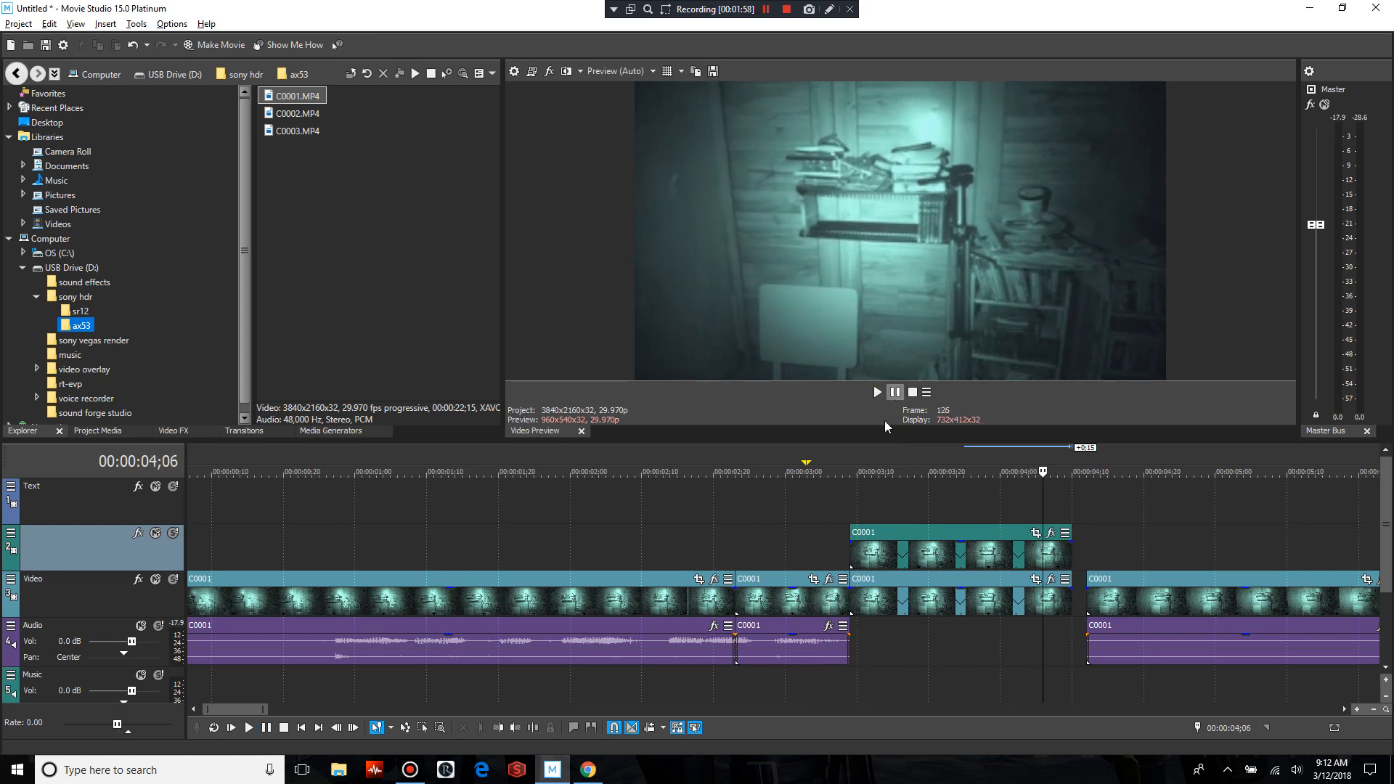
left_click(818, 530)
Turn off Ignore Event Grouping and move the last C0001 piece with its audio earlier, flush against the end of the looped piece
left_click(1141, 581)
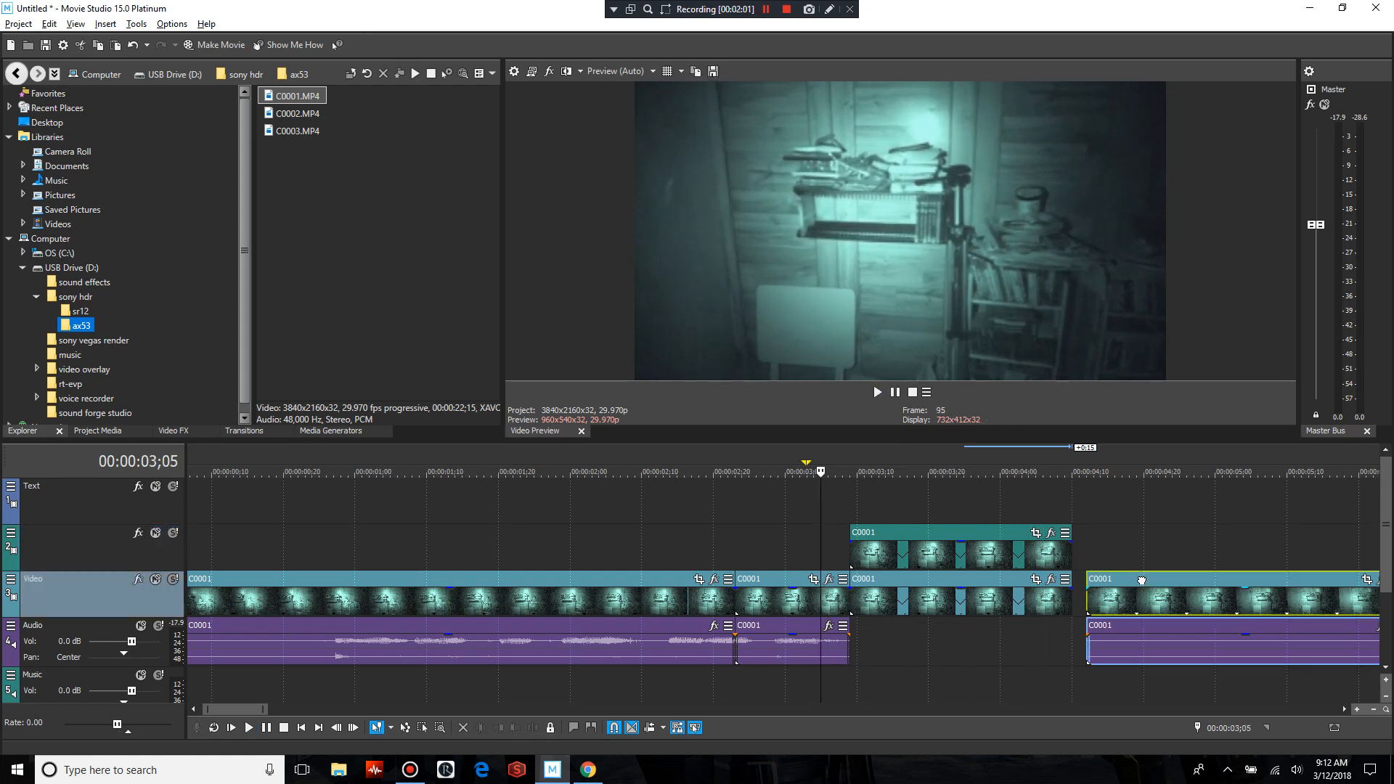
left_click(1142, 581)
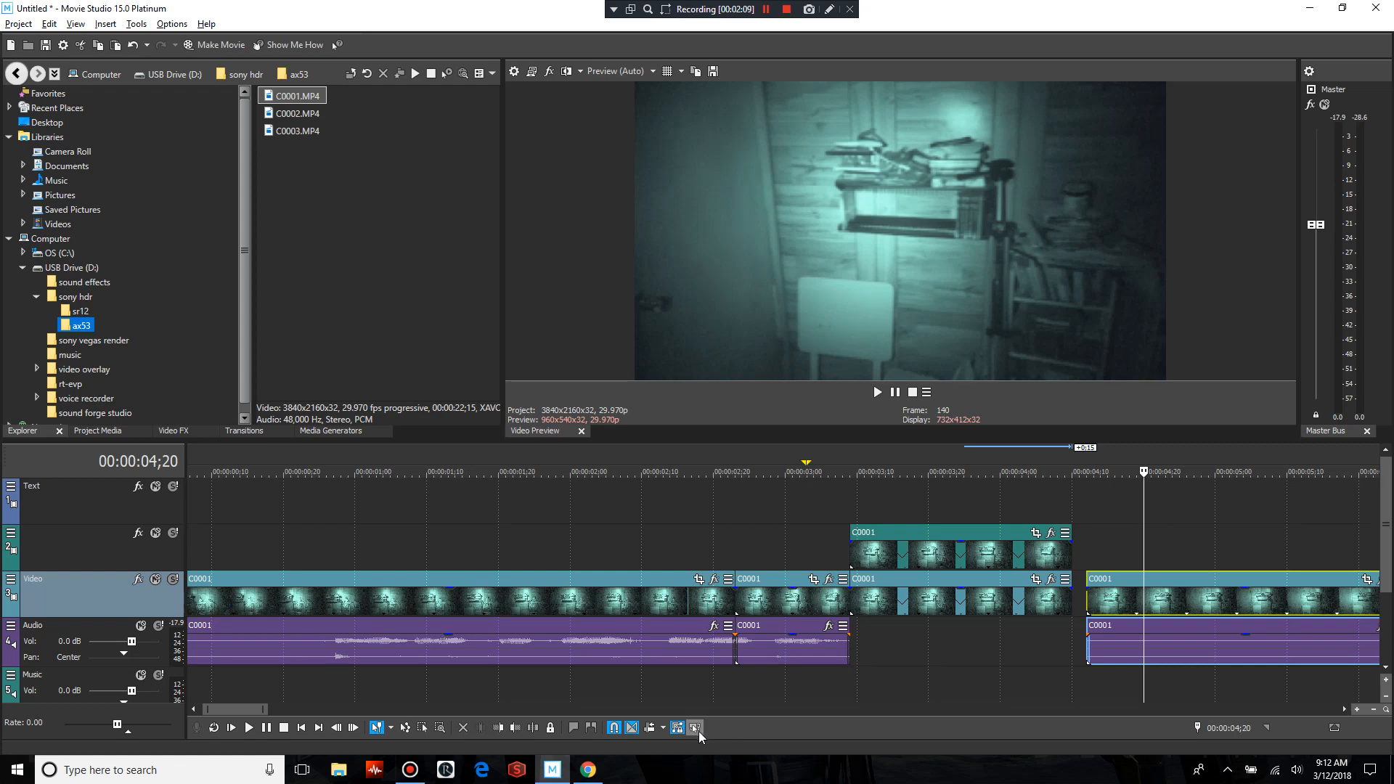
mouse_move(1183, 592)
left_mouse_down()
mouse_move(1264, 593)
mouse_move(1183, 595)
left_mouse_up()
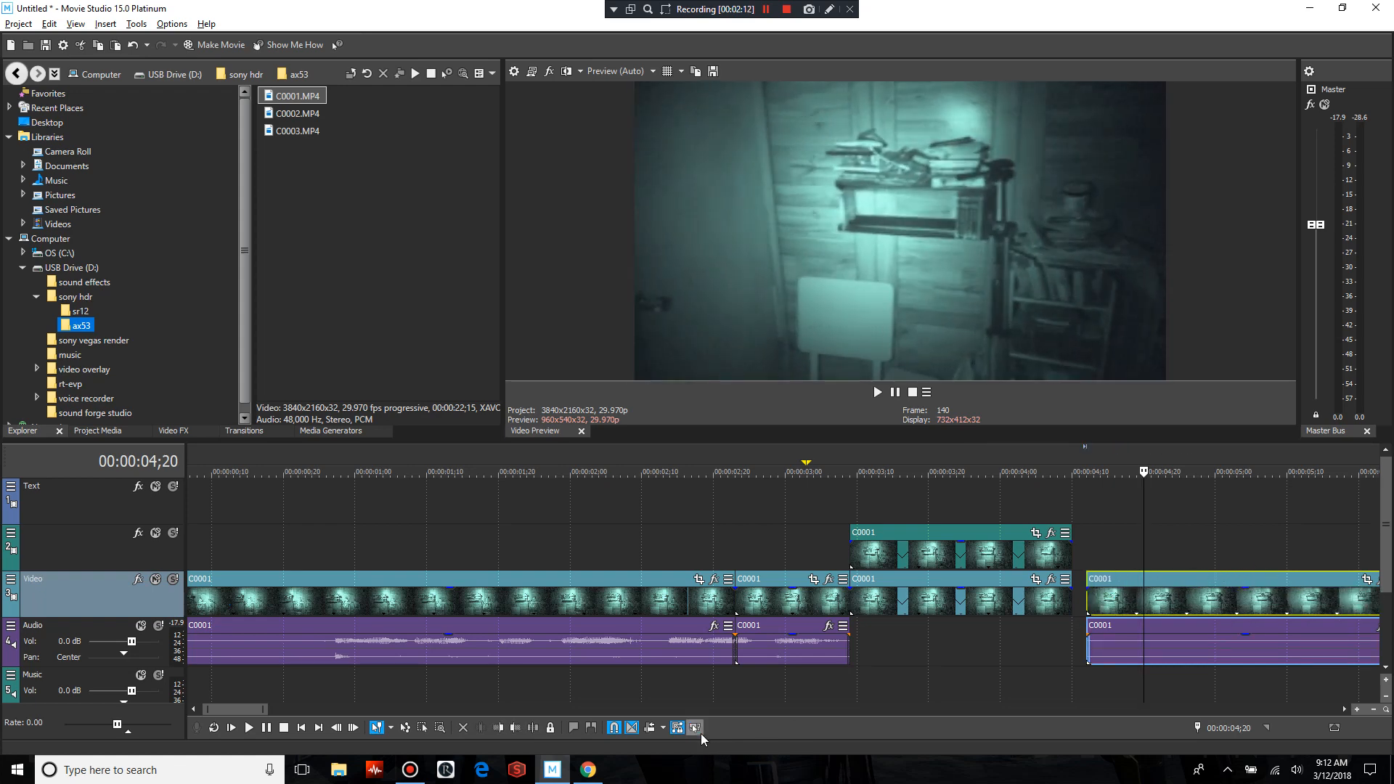
left_click(964, 509)
left_click_drag(1130, 579, 1114, 580)
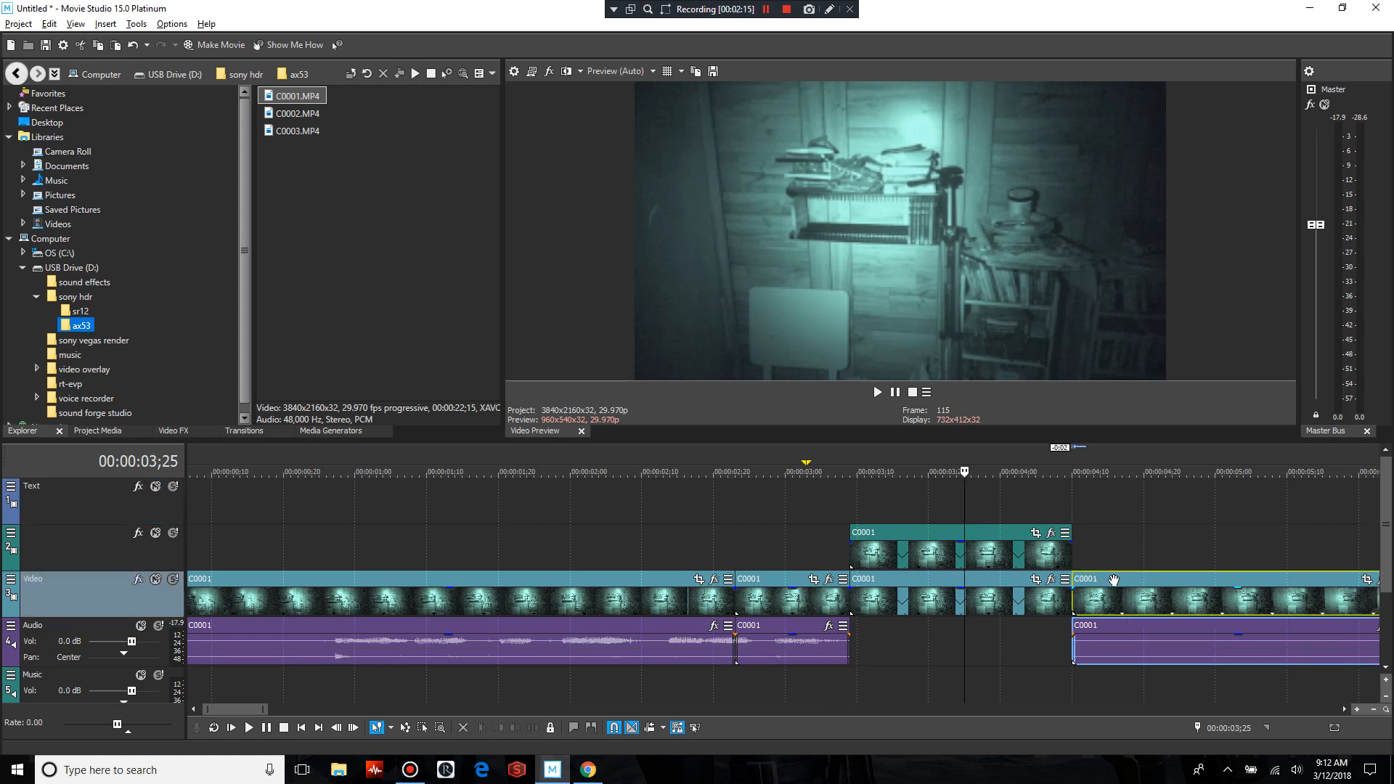
Lower the opacity of the looped piece on the Video track, starting at 00:00:03;09, beneath its copy
left_click(848, 544)
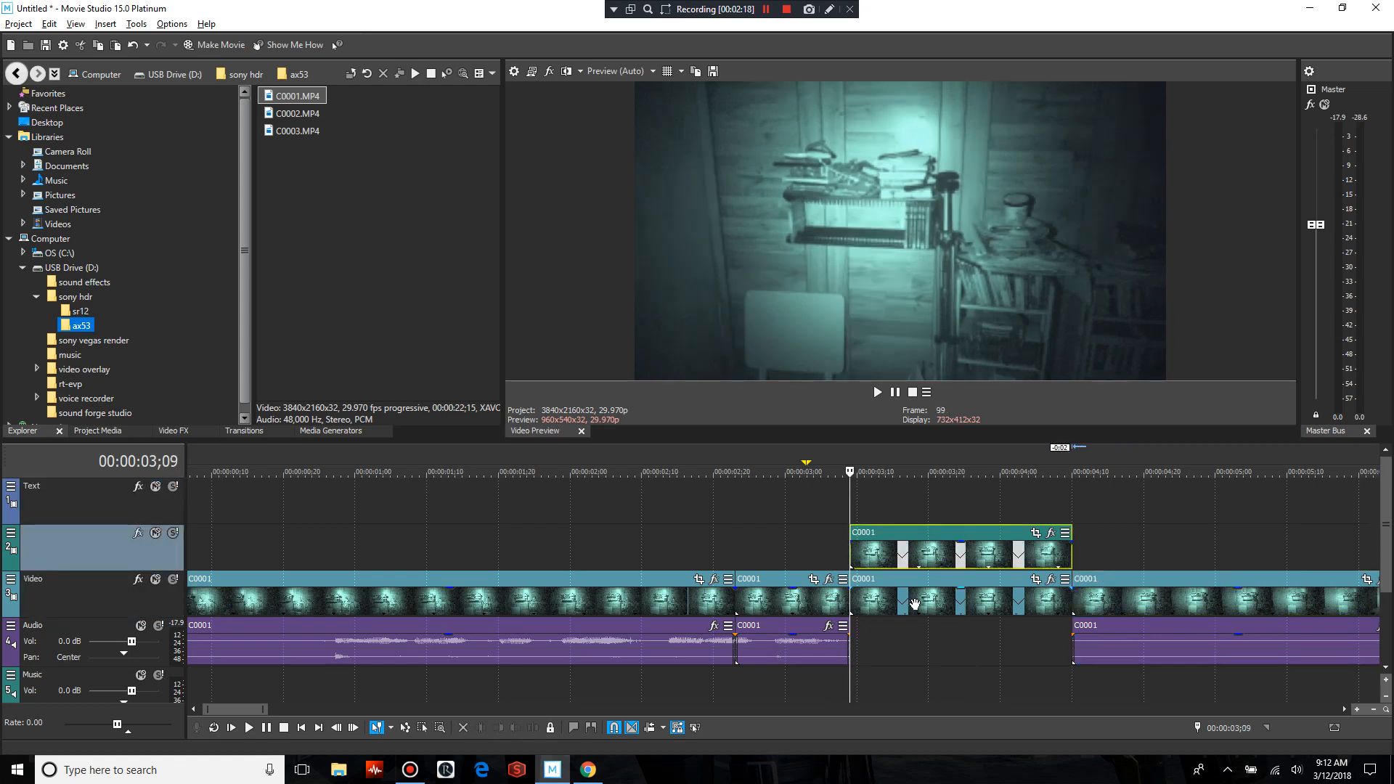
left_click(934, 594)
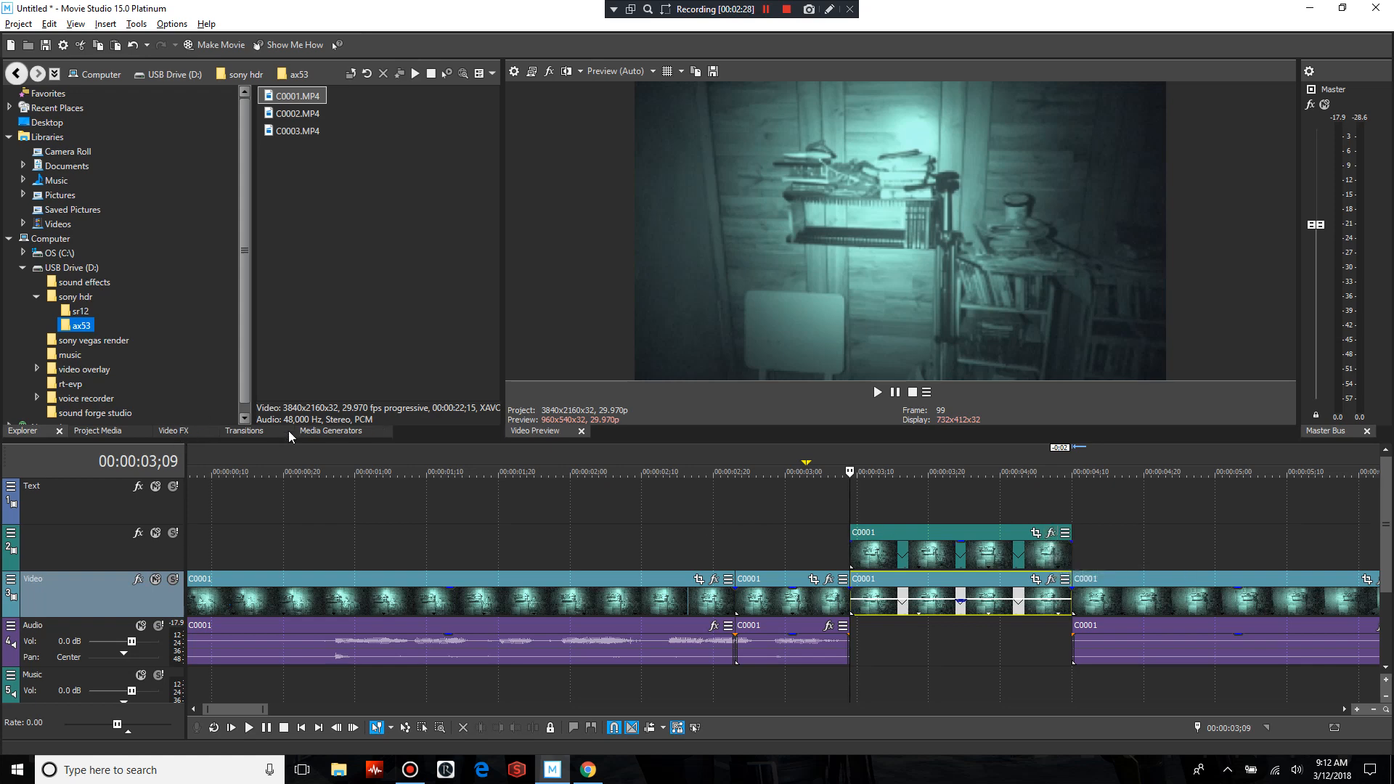
Add the VEGAS Cookie Cutter effect to the upper looped piece and compare the preview with and without effects
left_click(1051, 534)
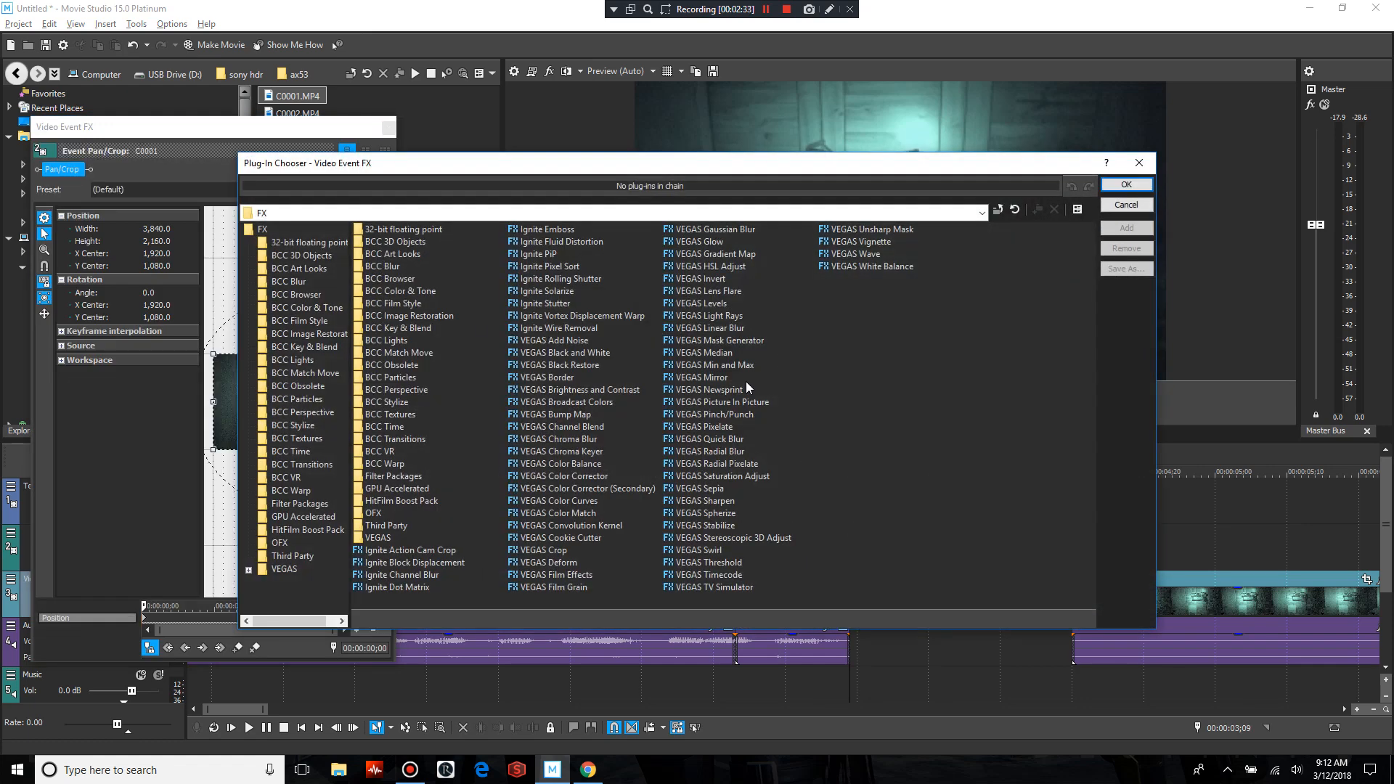
left_click(539, 537)
left_click(1127, 230)
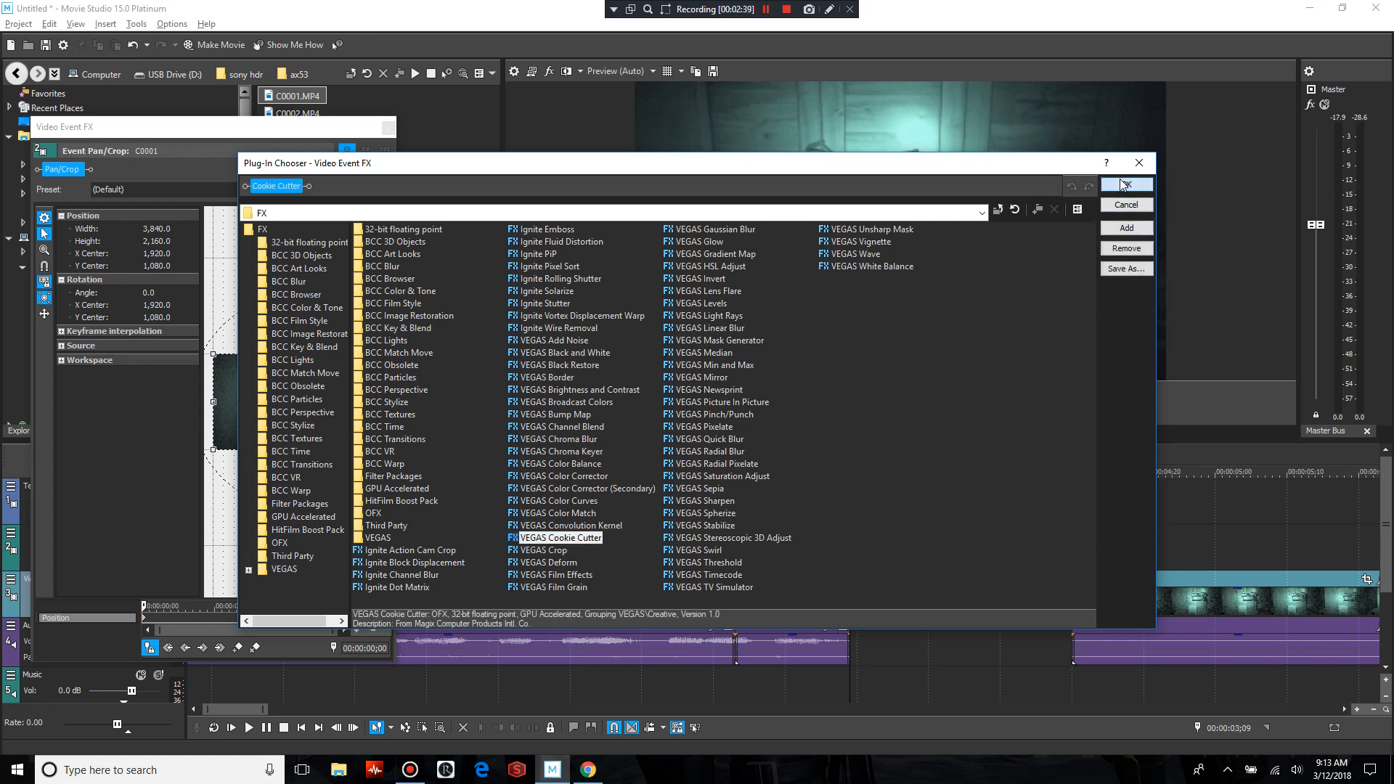
left_click(1127, 185)
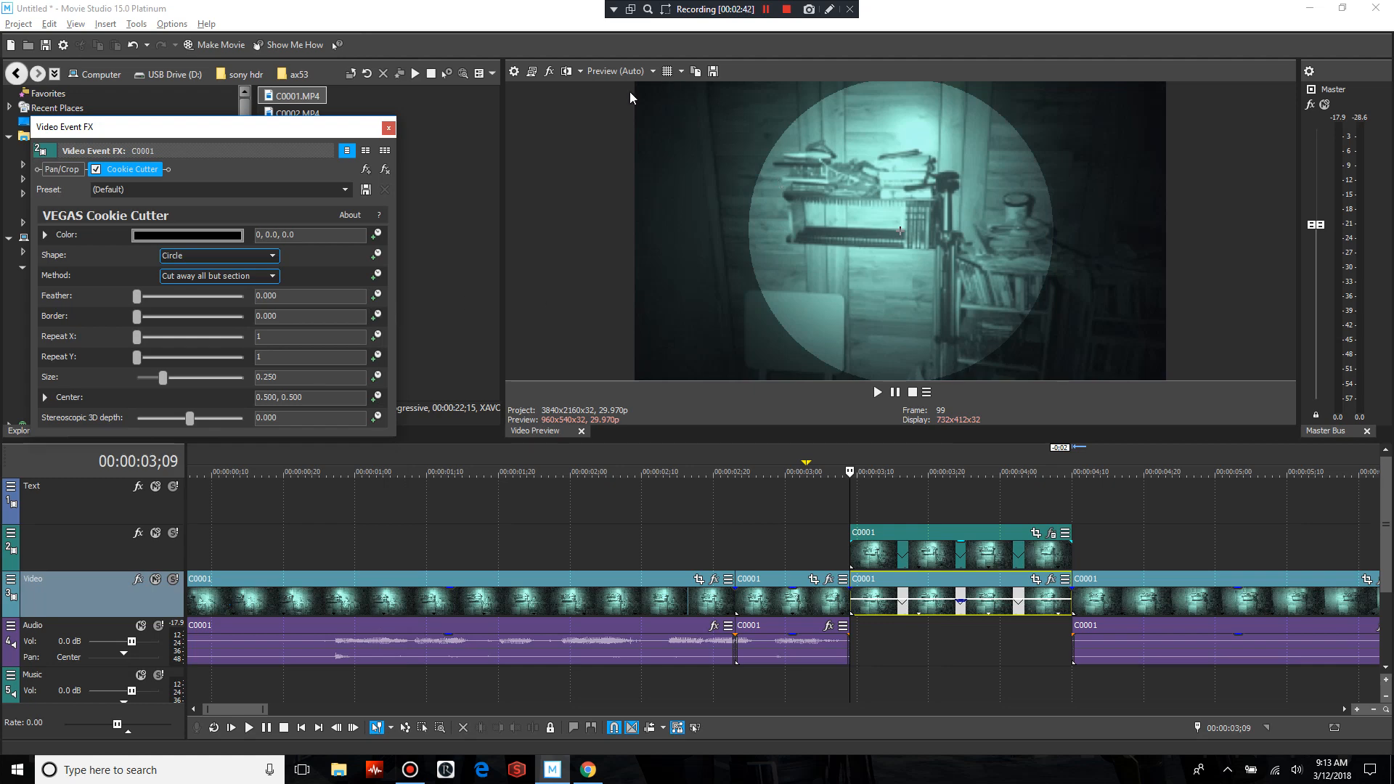
left_click(567, 72)
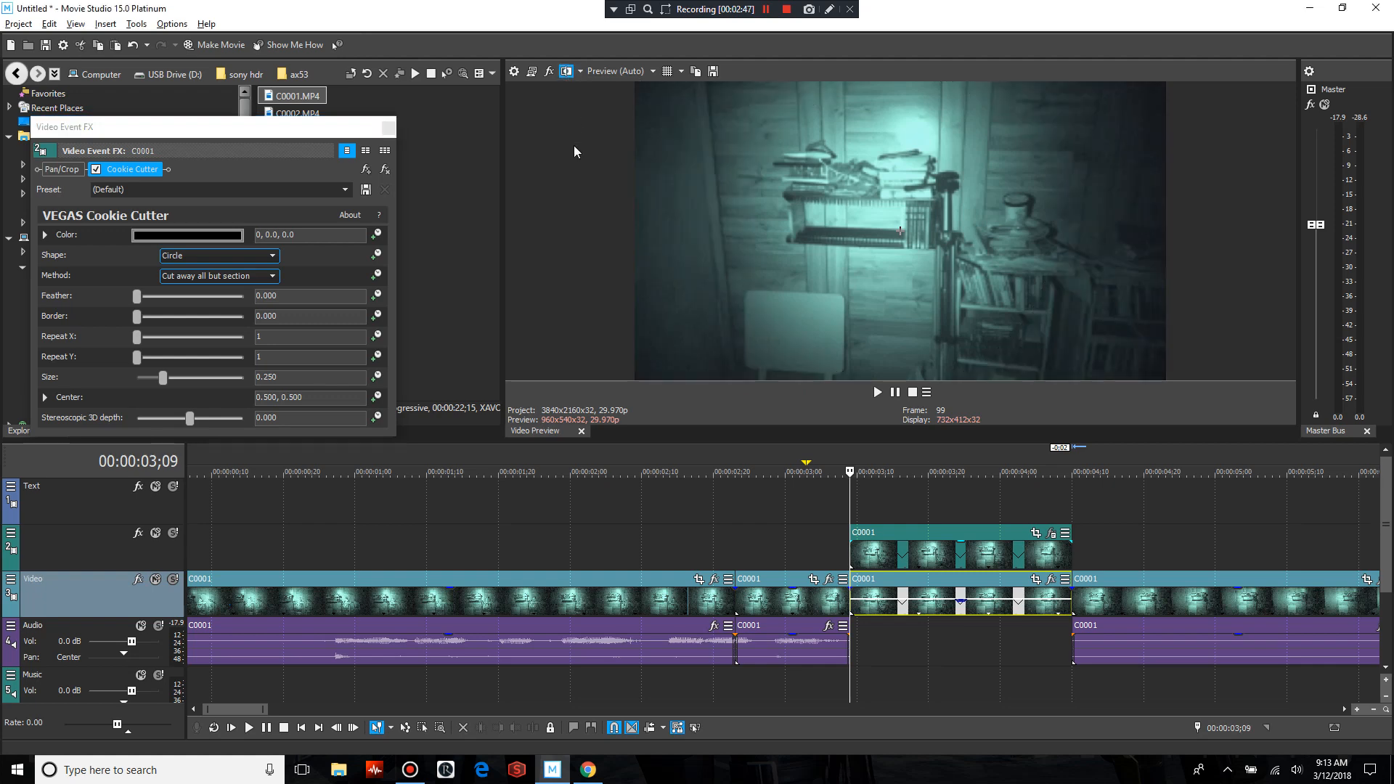
left_click(567, 73)
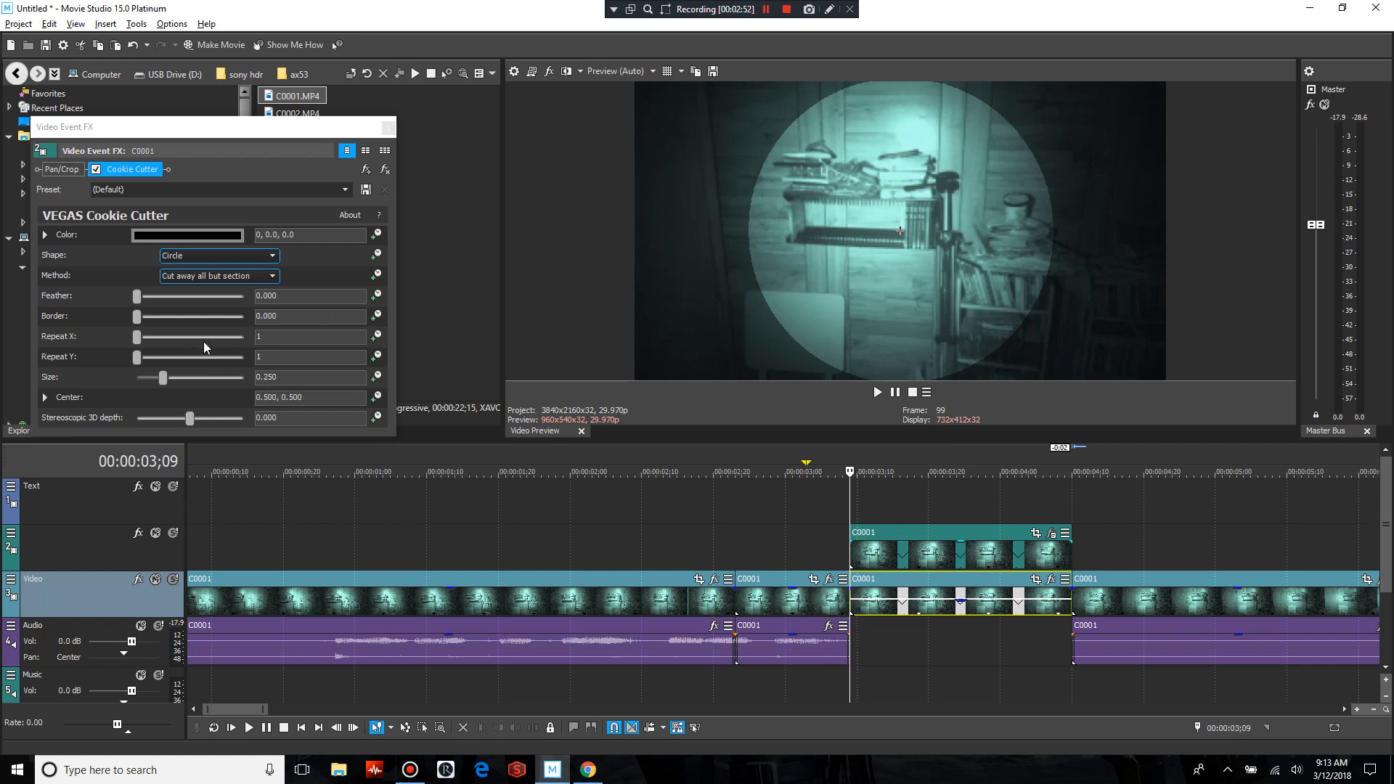
Shrink the Cookie Cutter circle to size 0.082 and animate its Center, placing it at 0.029, 0.376 on the first frame
left_click_drag(166, 380, 148, 377)
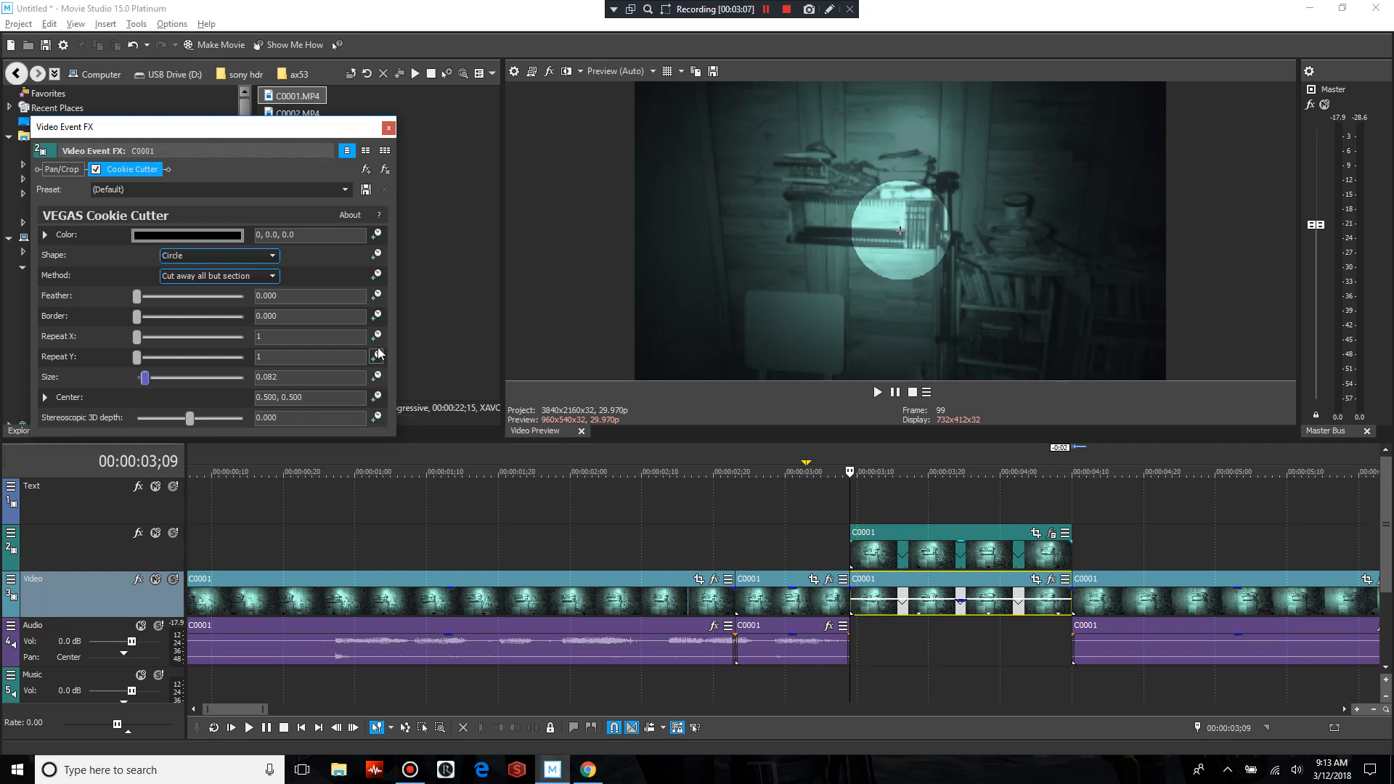
left_click(376, 398)
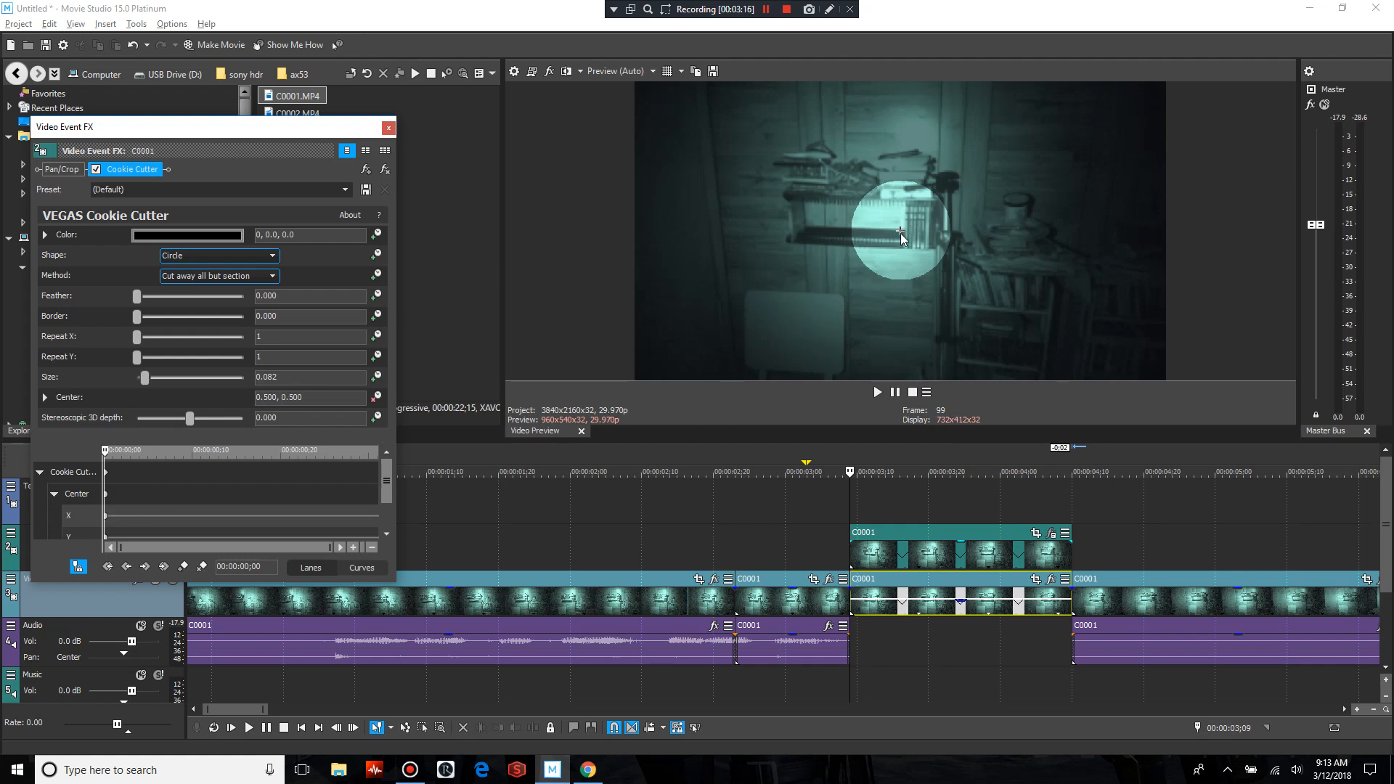
left_click_drag(901, 230, 652, 266)
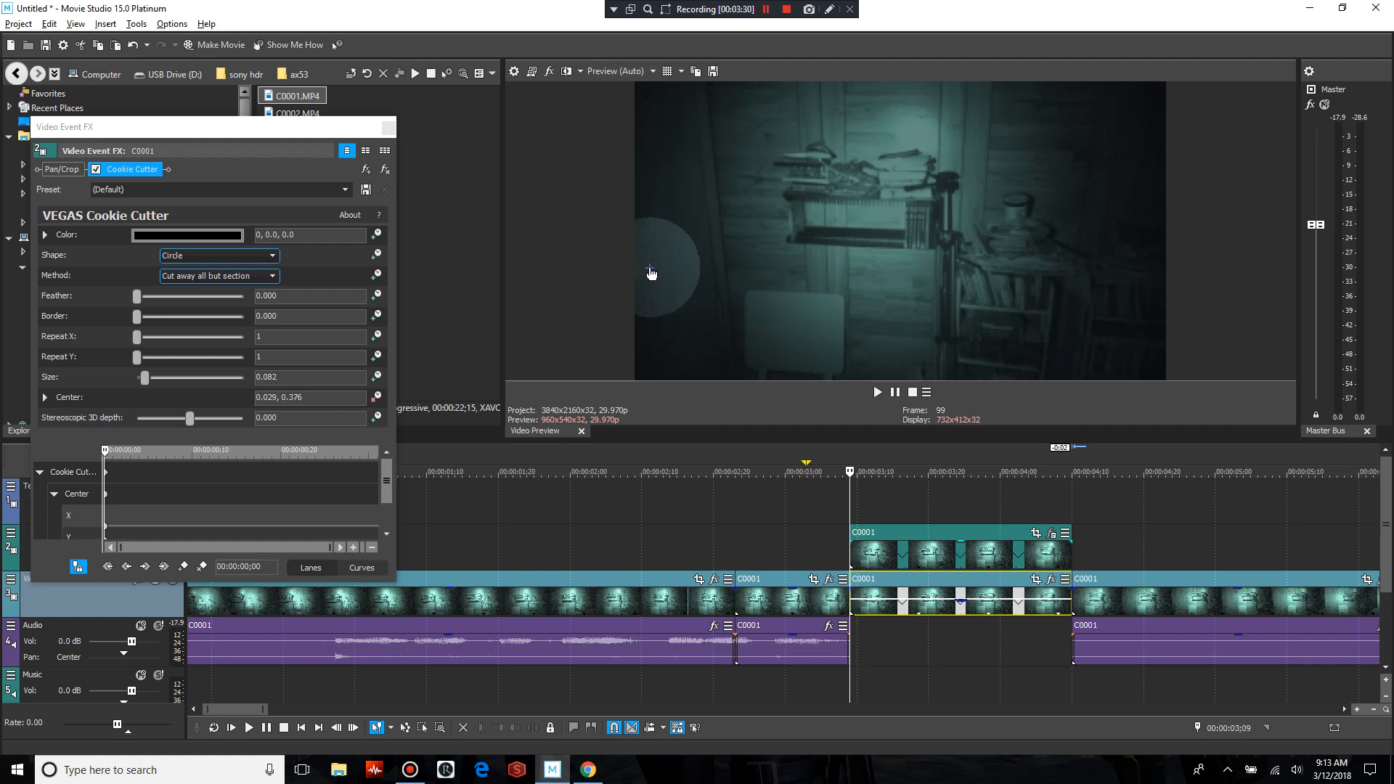
Reposition the Cookie Cutter circle frame by frame through the piece to keyframe its path, ending at Center 0.107, 0.689 at 00:00:01;00
key("Right")
key("Right")
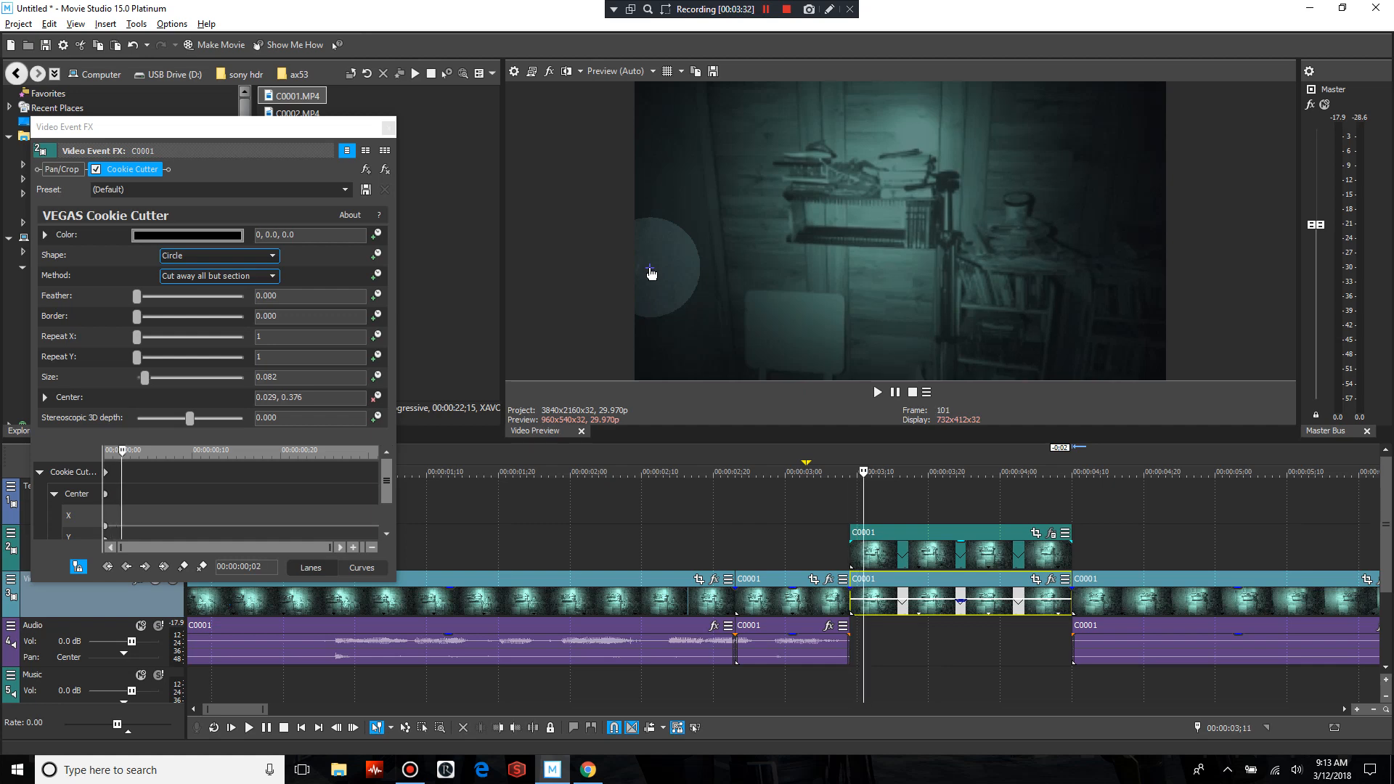
key("Right")
left_click_drag(652, 274, 656, 253)
key("Right")
key("Right")
left_click(652, 263)
key("Right")
key("Right")
key("Right")
key("Right")
left_click(656, 253)
key("Right")
key("Right")
left_click_drag(656, 253, 693, 180)
key("Right")
key("Right")
key("Right")
key("Right")
key("Right")
key("Right")
key("Right")
key("Right")
key("Right")
key("Right")
key("Right")
key("Right")
key("Right")
key("Right")
key("Right")
key("Right")
key("Right")
key("Right")
key("Right")
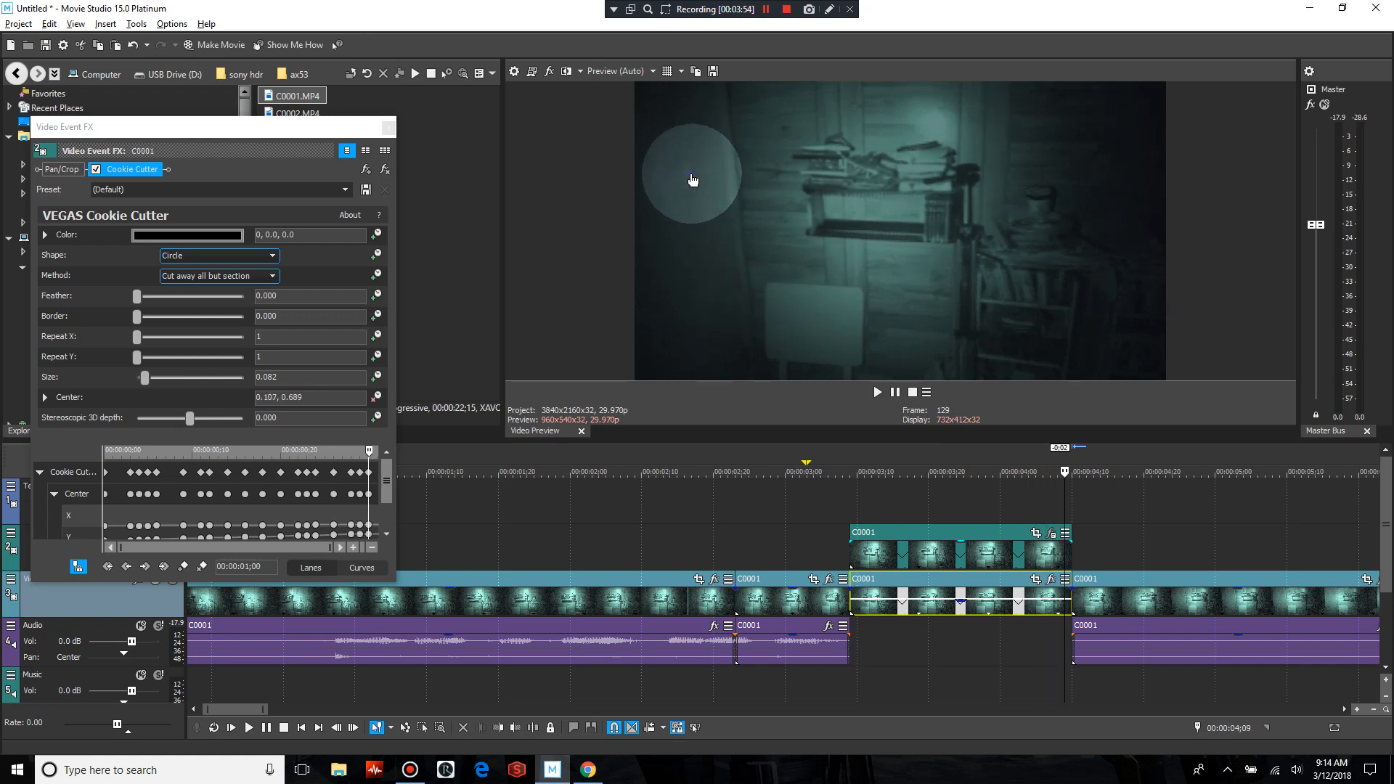
key("Right")
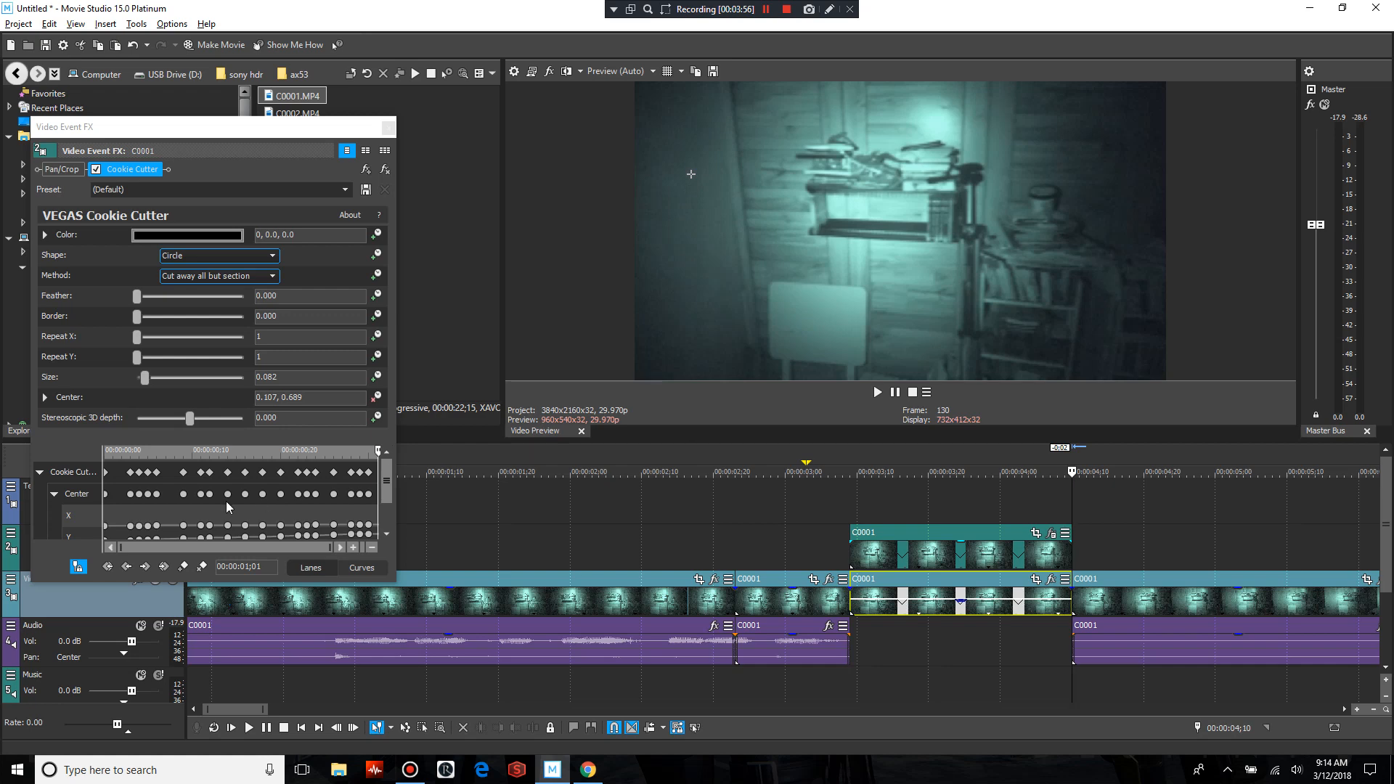
left_click(78, 568)
left_click(388, 129)
Add a Default Text (Legacy) Text title to the Text track at 00:00:03;09, above the stacked pieces
left_click(847, 500)
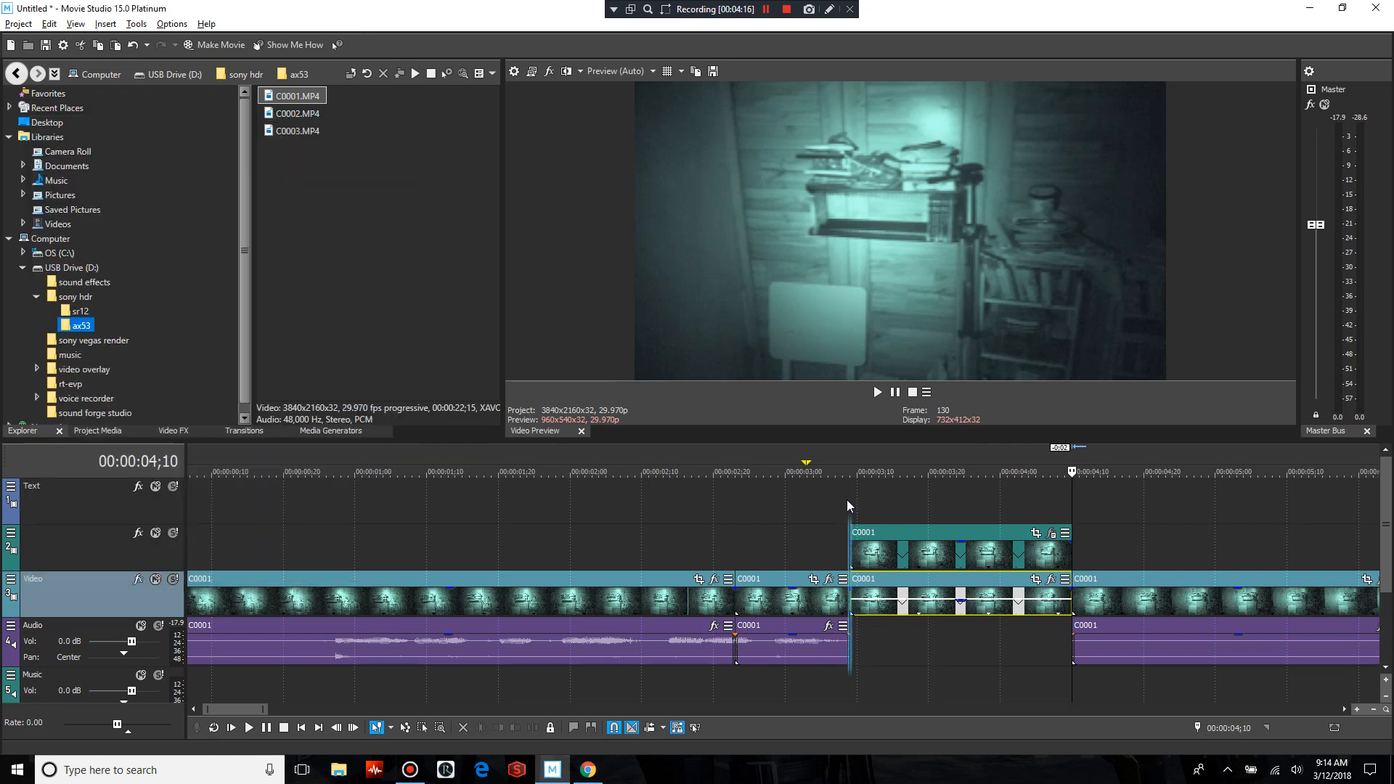
left_click(312, 433)
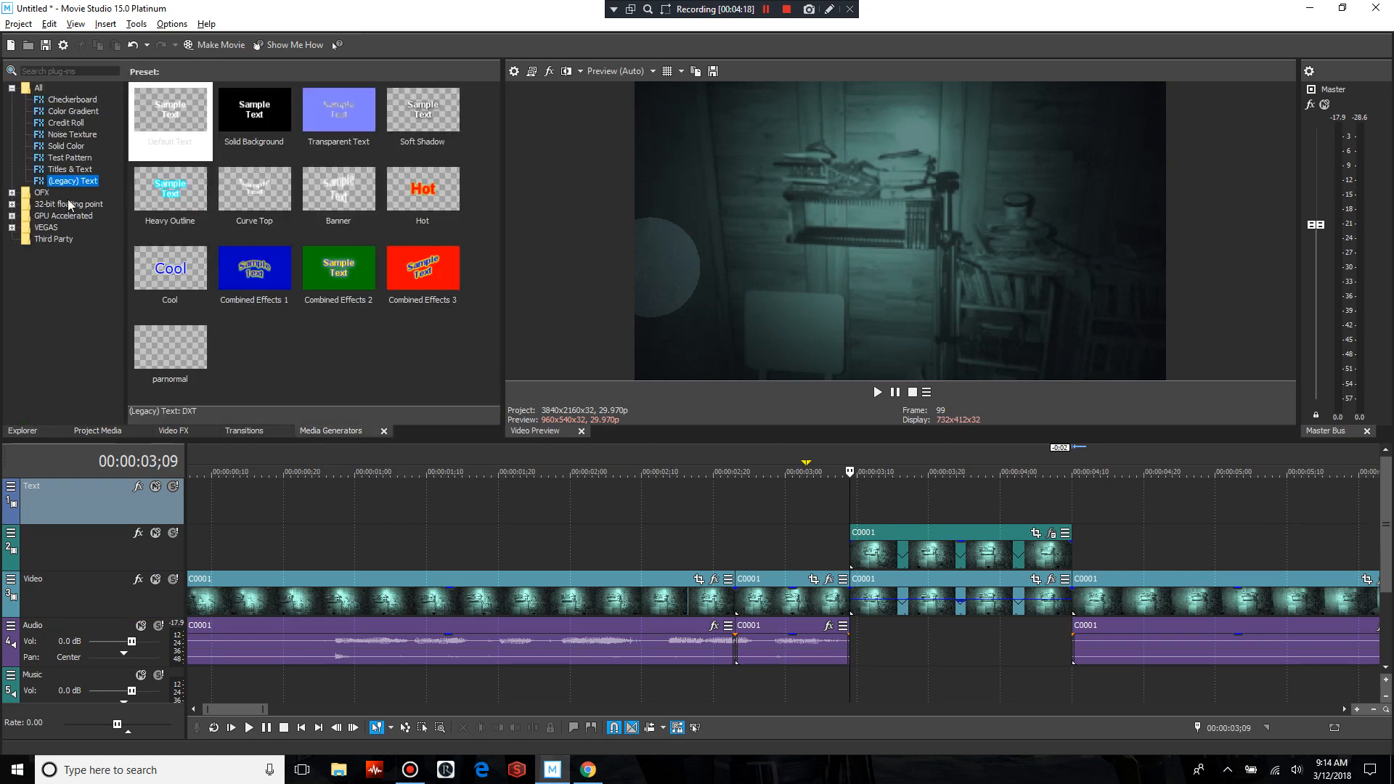
left_click_drag(150, 138, 850, 505)
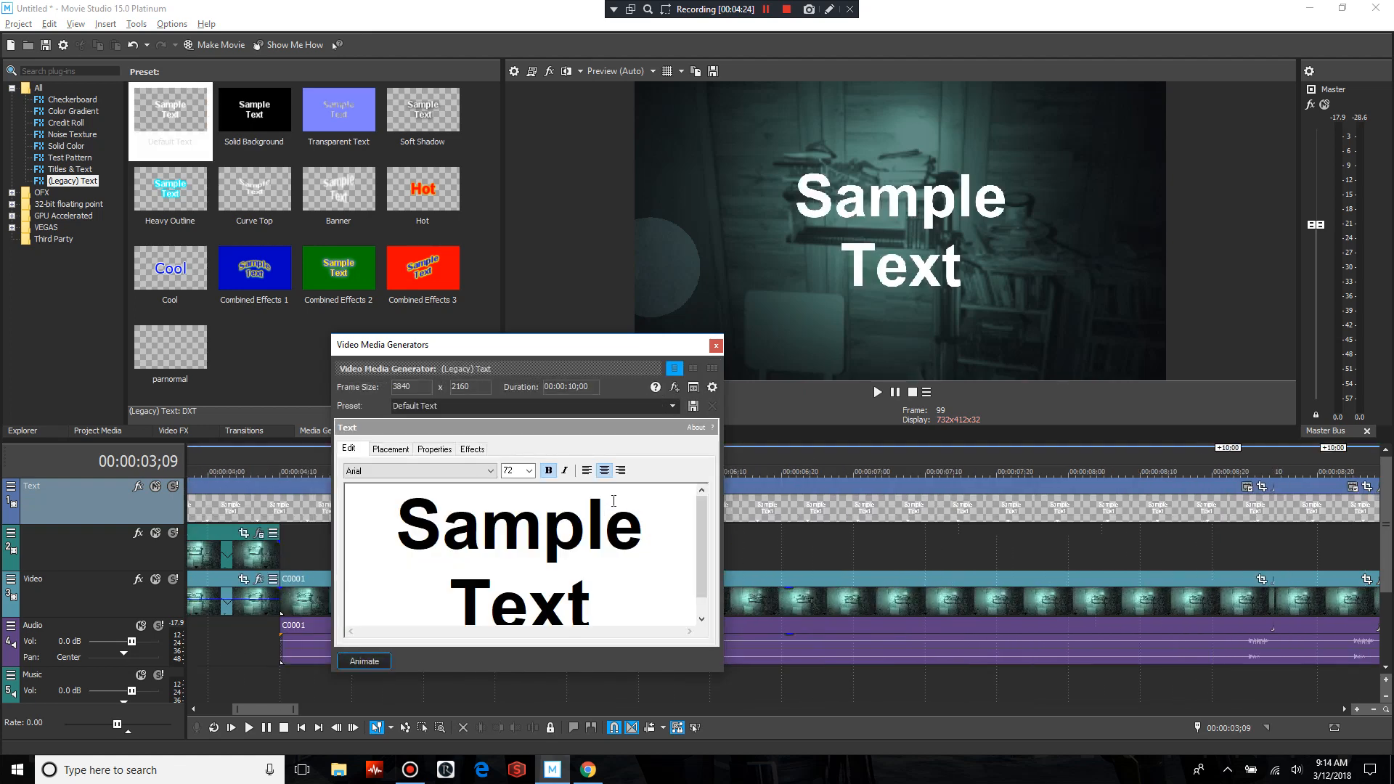
Set the title's font size to 20 and replace its sample text with "--replay--"
left_click(529, 470)
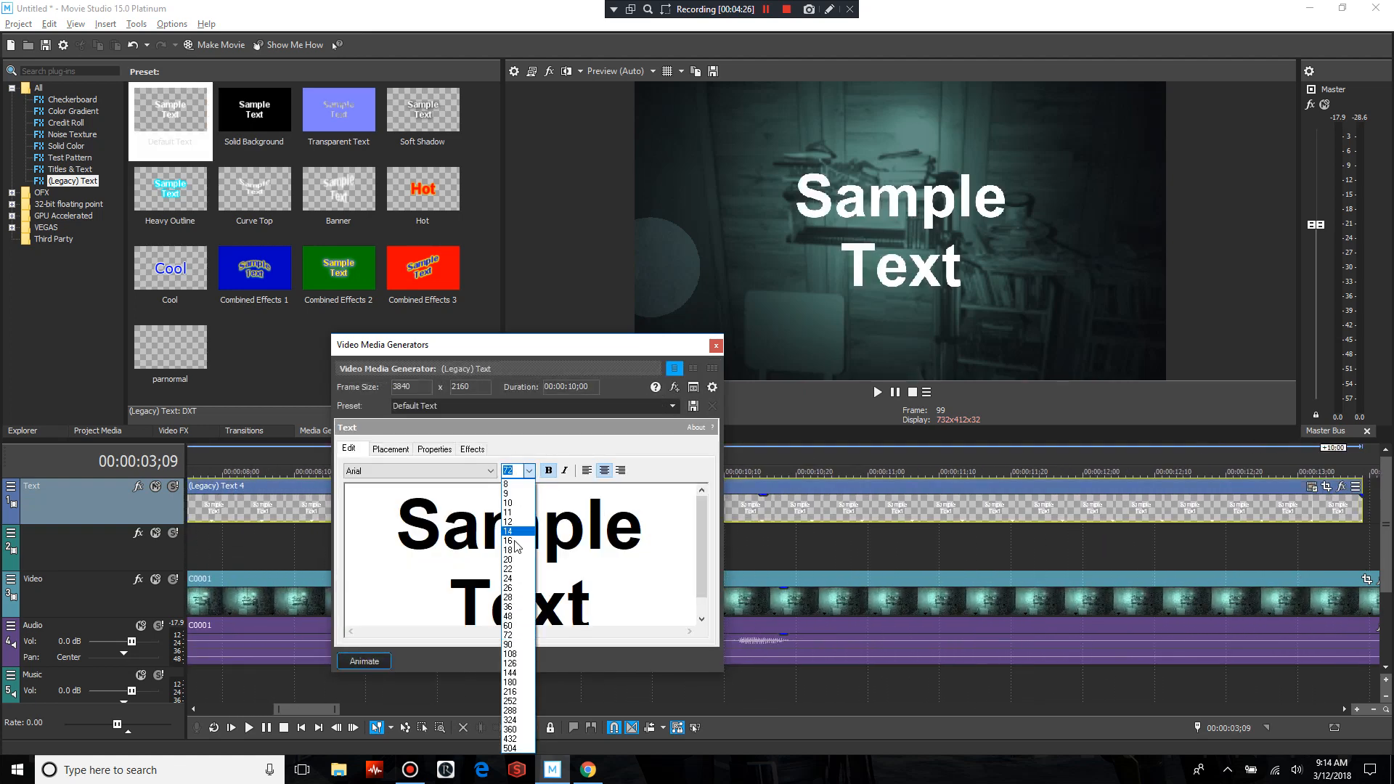
left_click(516, 560)
left_click_drag(565, 517, 474, 487)
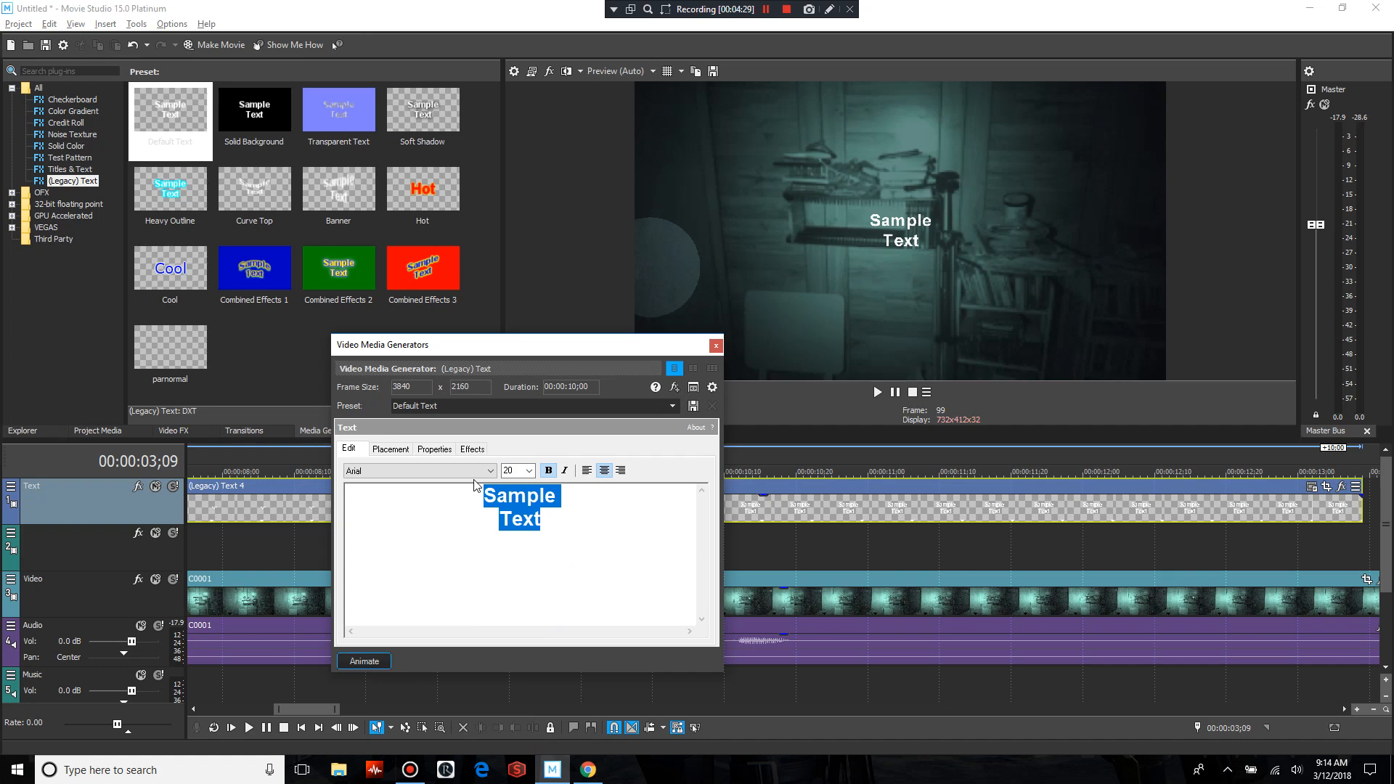
key("Delete")
type("--re")
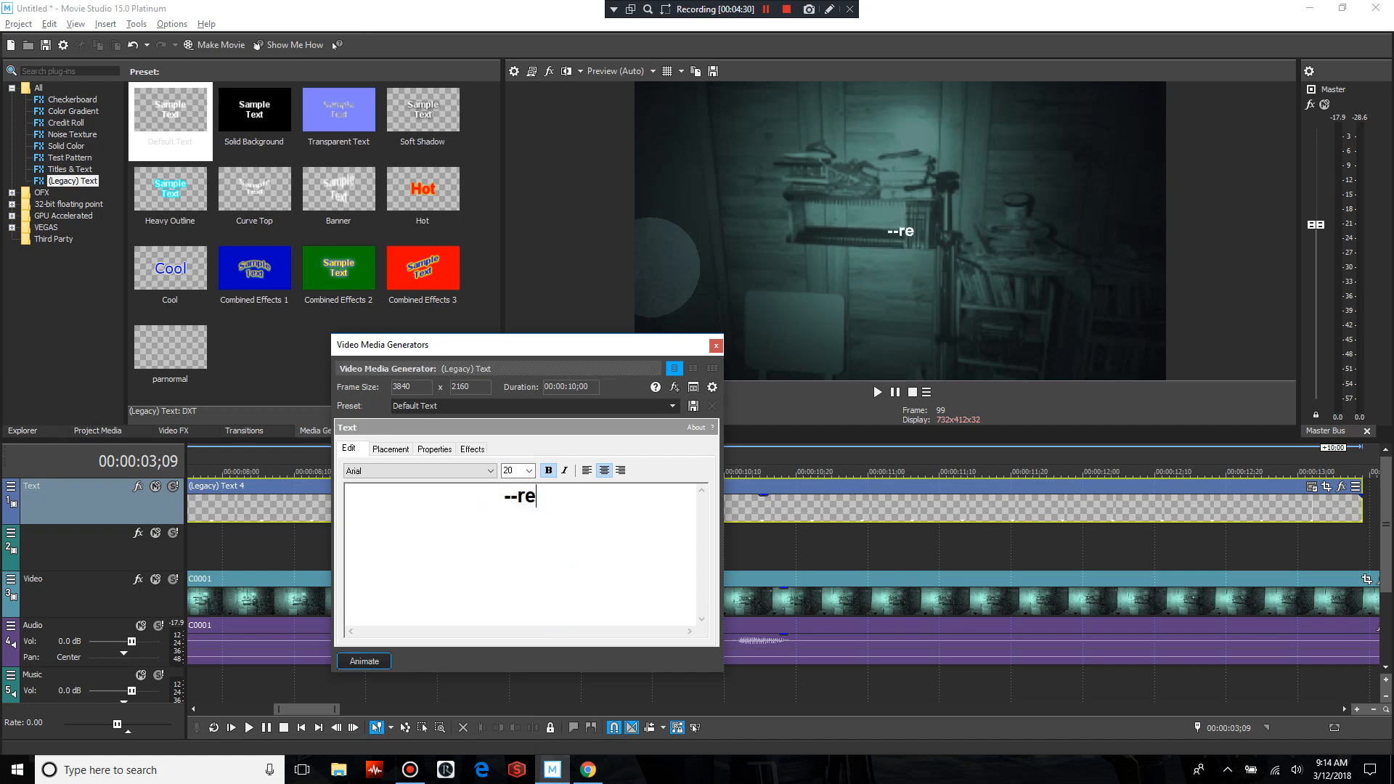
type("play--")
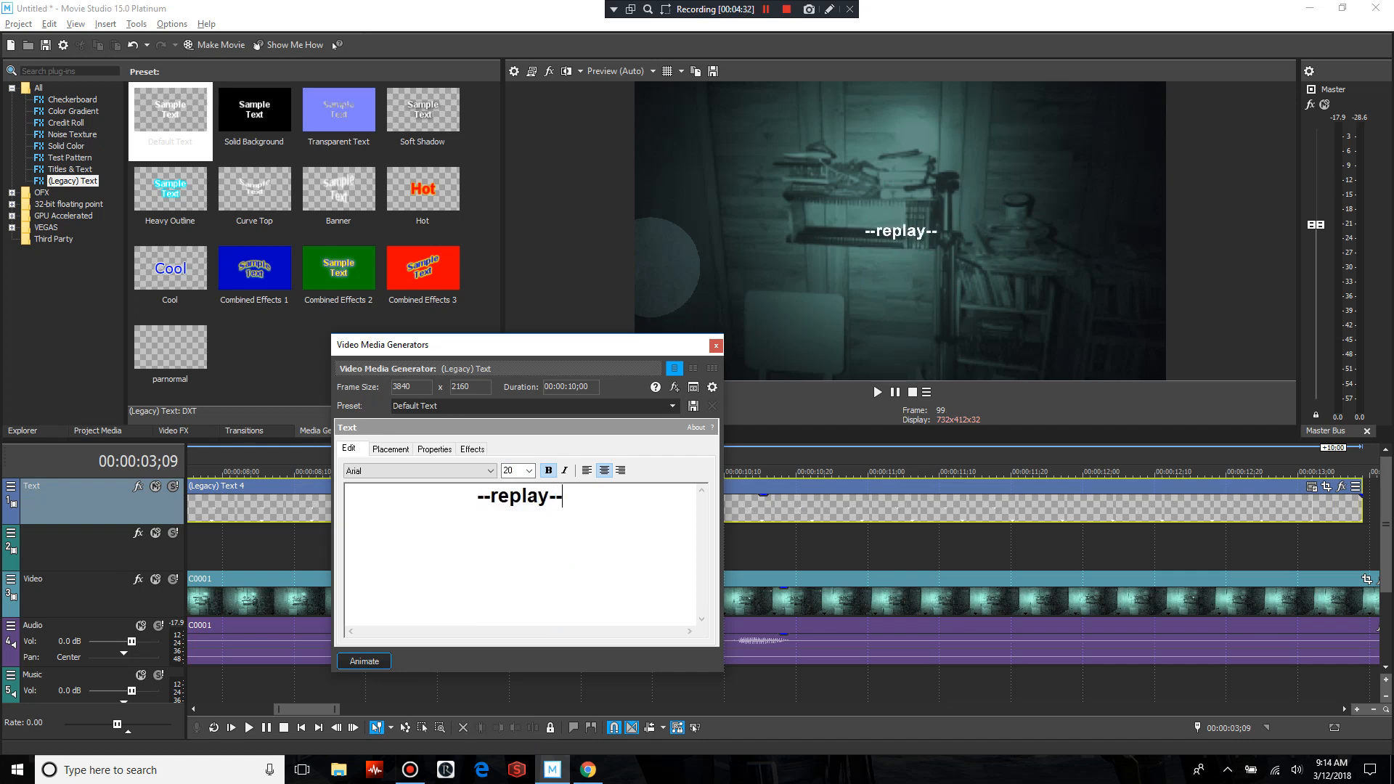
Show the safe area overlay and place the title near the frame's upper edge, at about X 0.018, Y -0.670
left_click(668, 70)
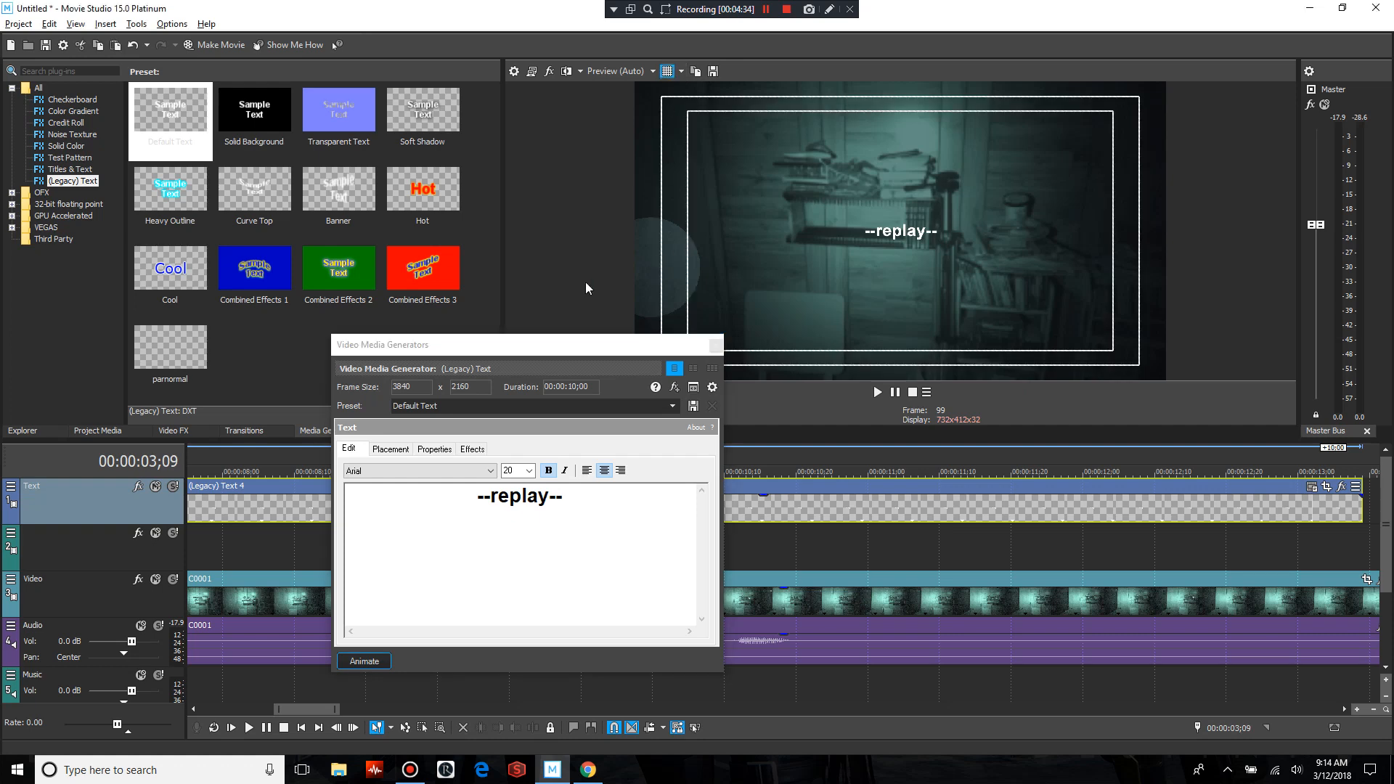
left_click(380, 449)
left_click_drag(445, 564, 447, 536)
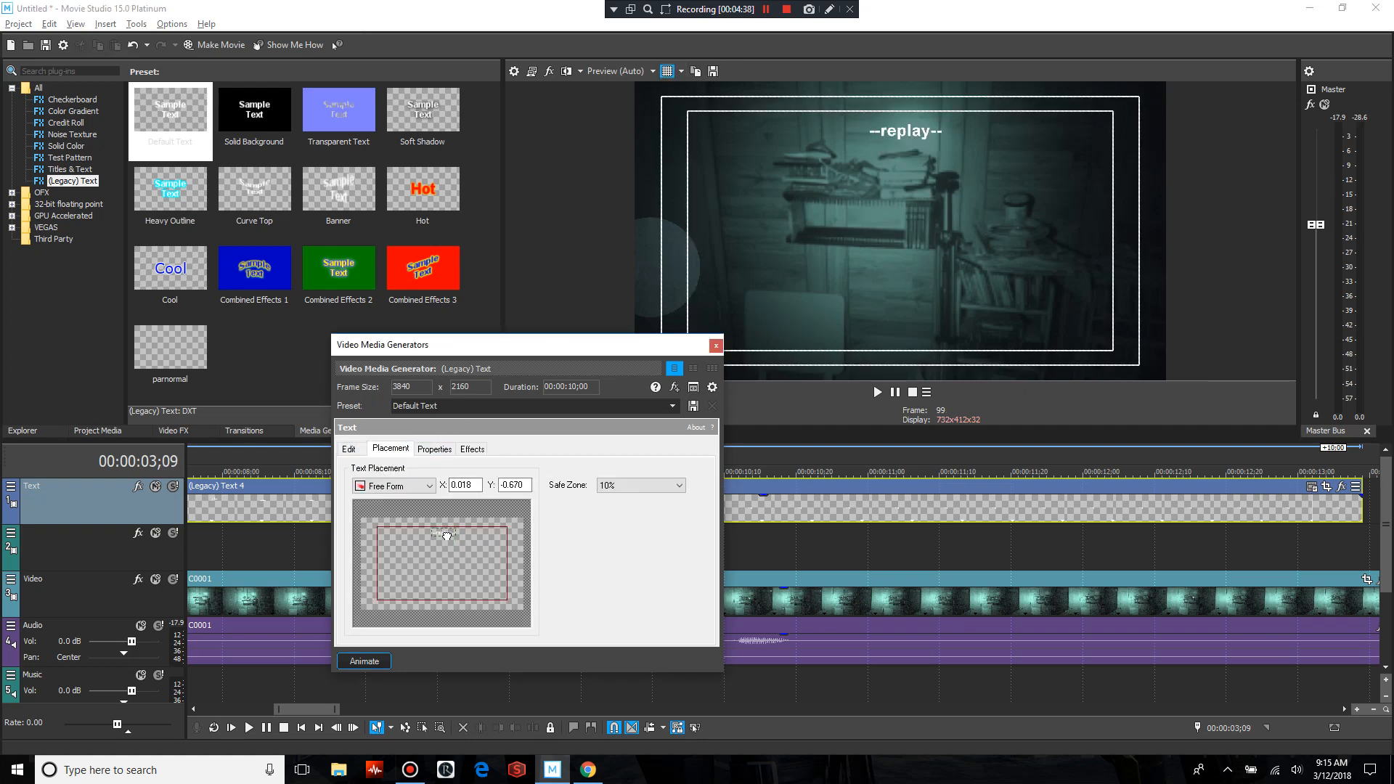
left_click(716, 346)
Split the title event at 00:00:04;10, where the looped pieces end, and delete the part after it
scroll(653, 508, "down", 2)
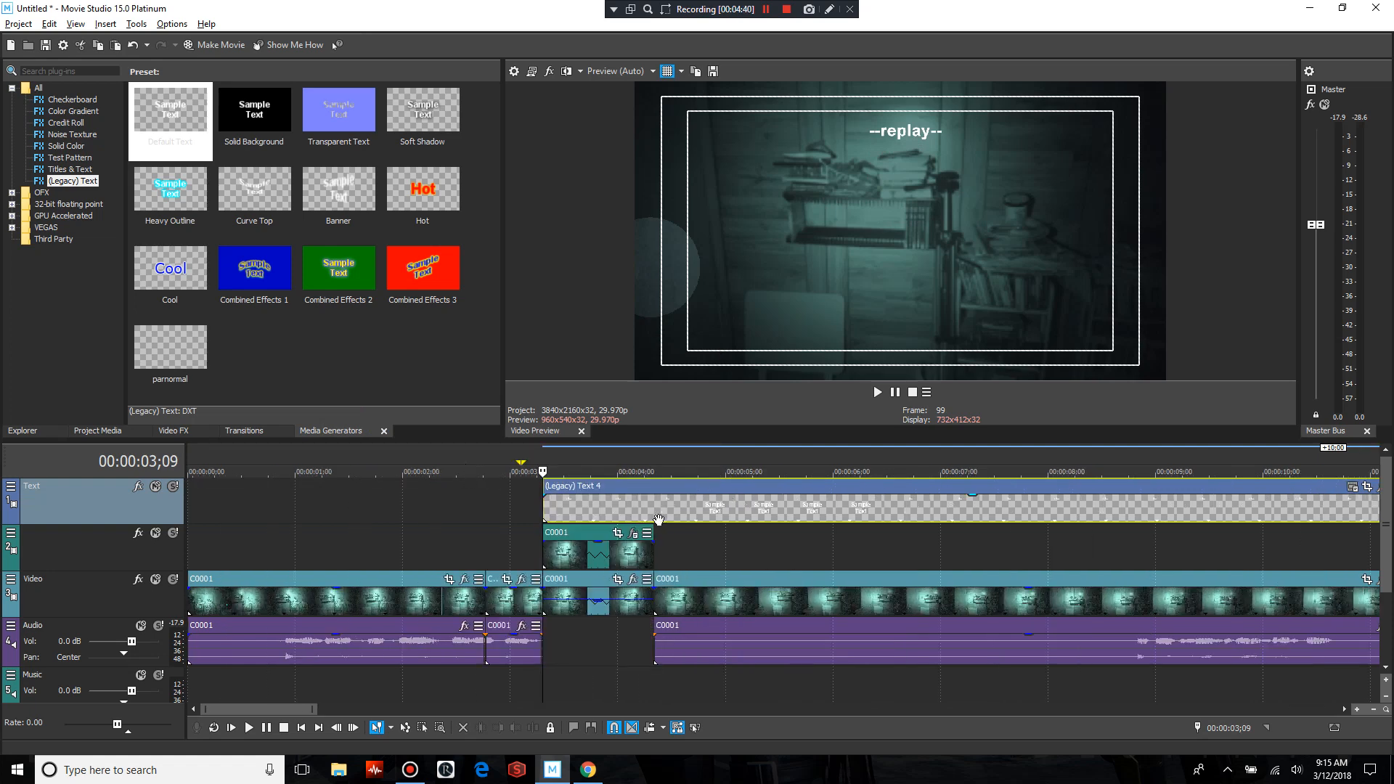
left_click(654, 510)
key("s")
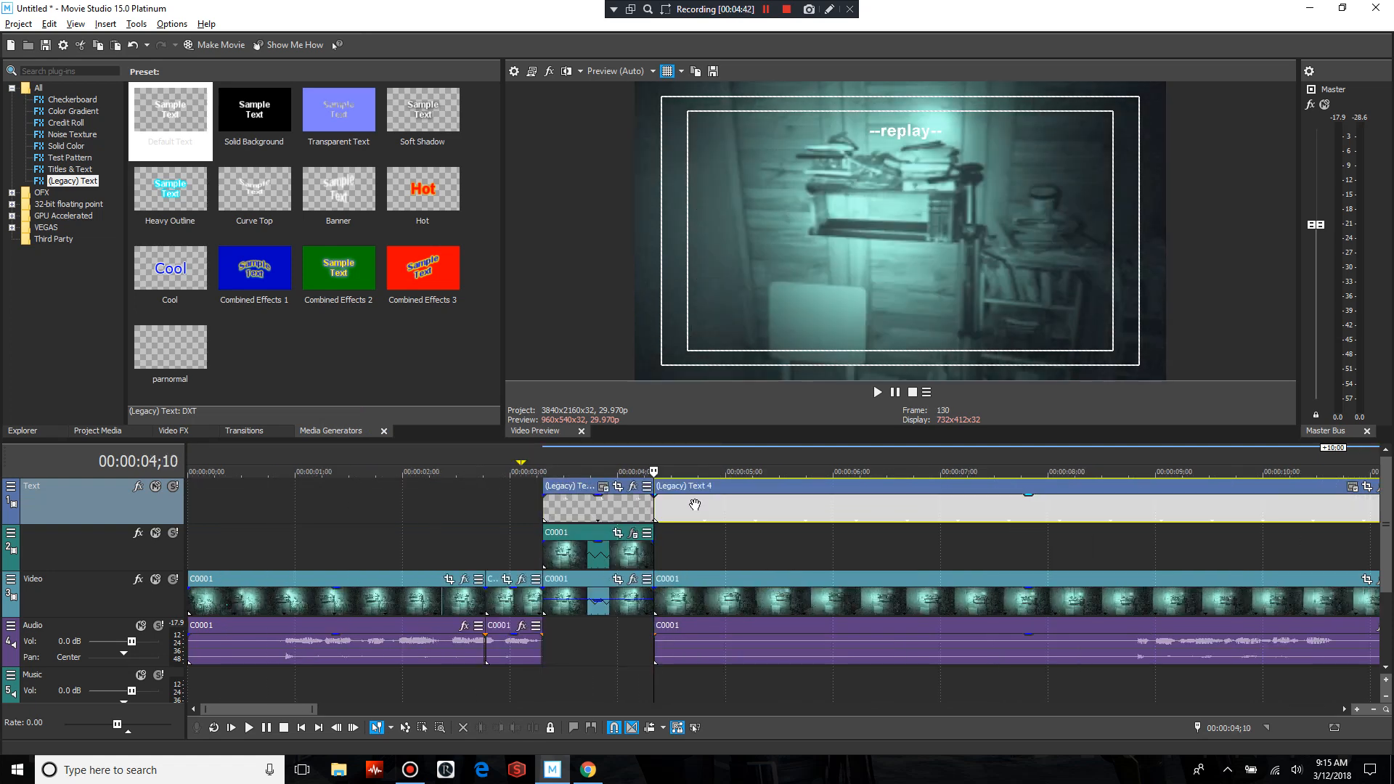
right_click(696, 508)
left_click(737, 290)
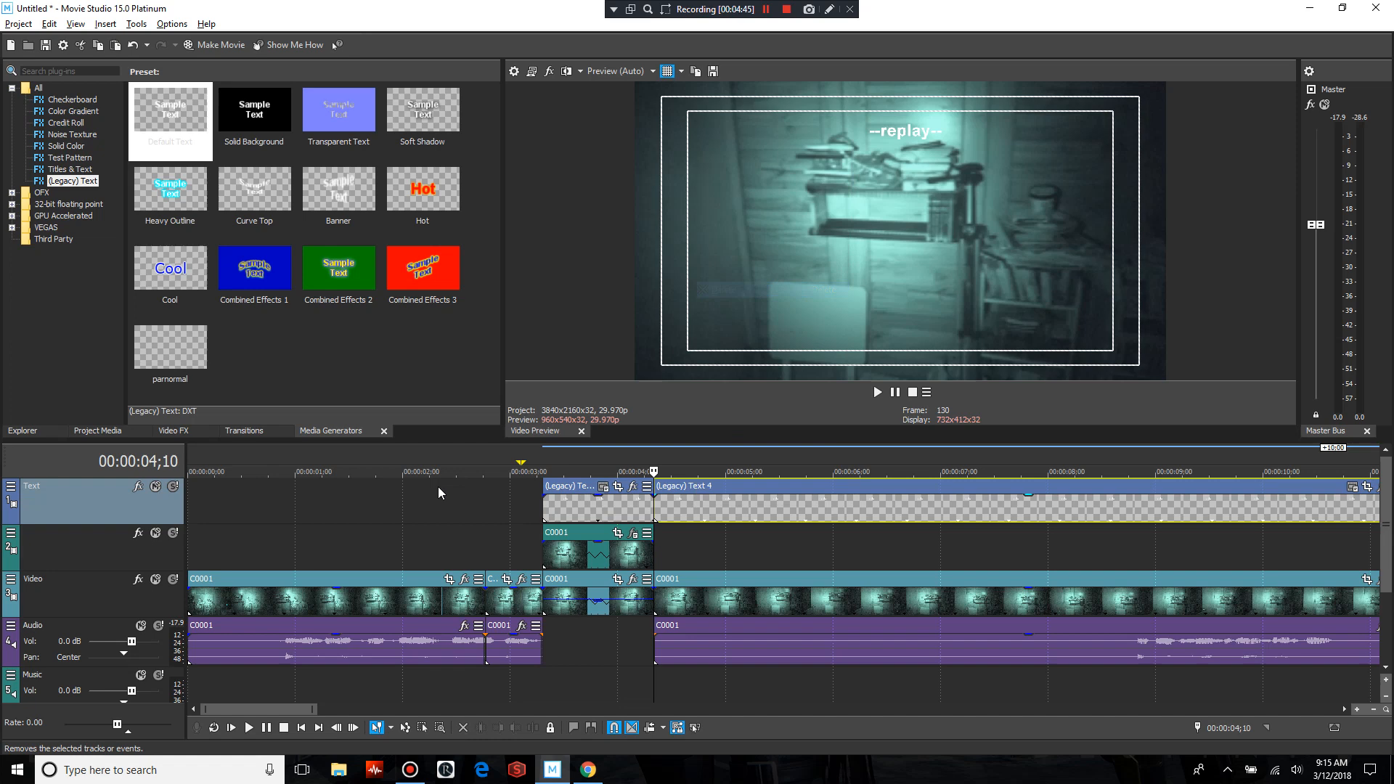
Hide the safe area overlay and play back from 00:00:01;26 through the replay section to review it
left_click(387, 507)
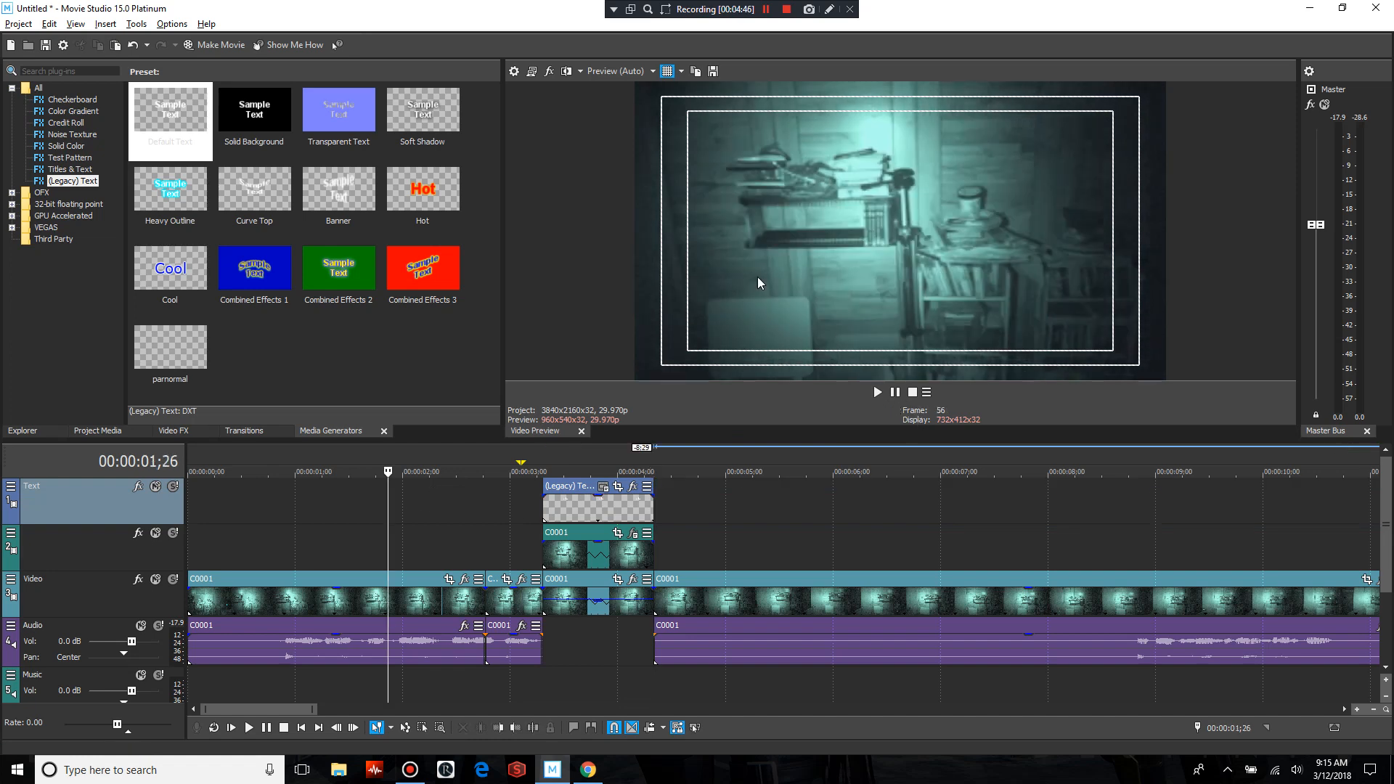
left_click(667, 71)
left_click(877, 392)
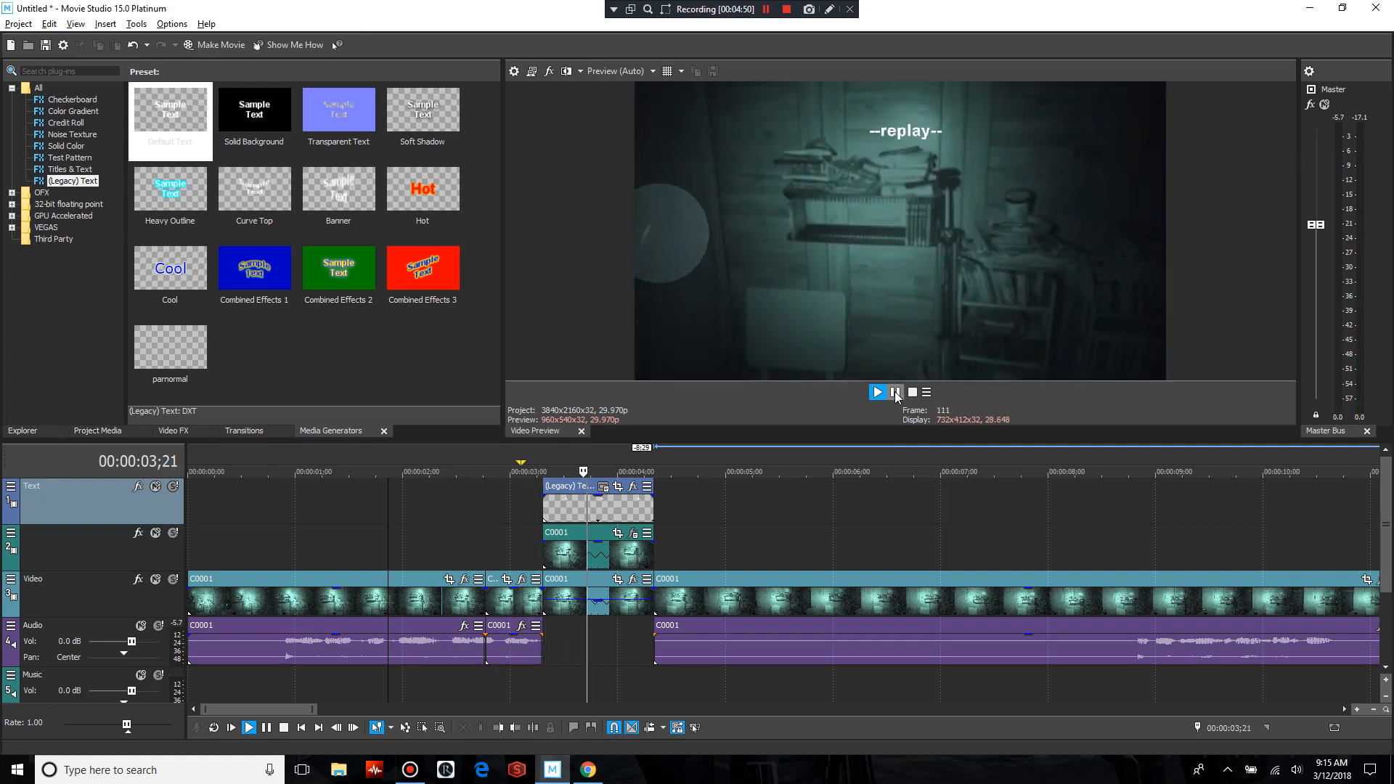
left_click(895, 393)
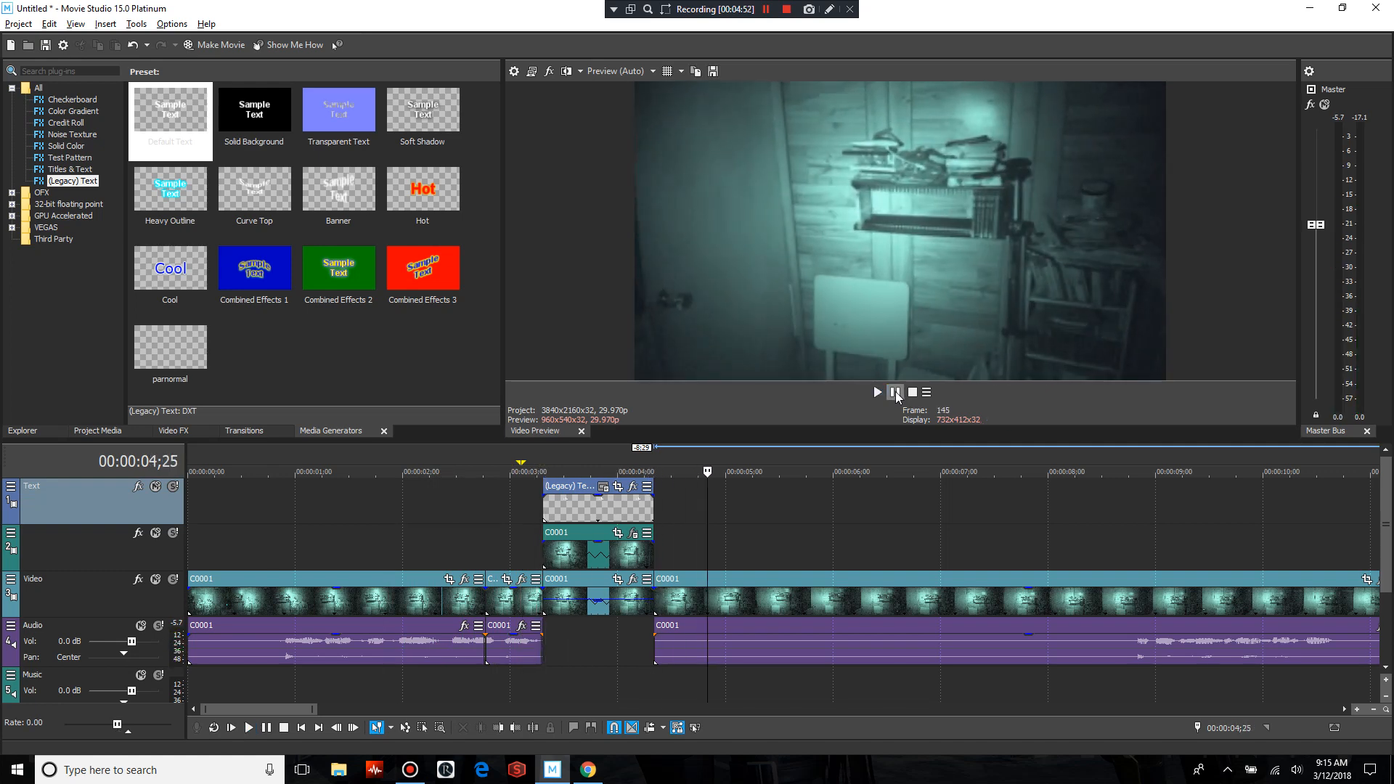